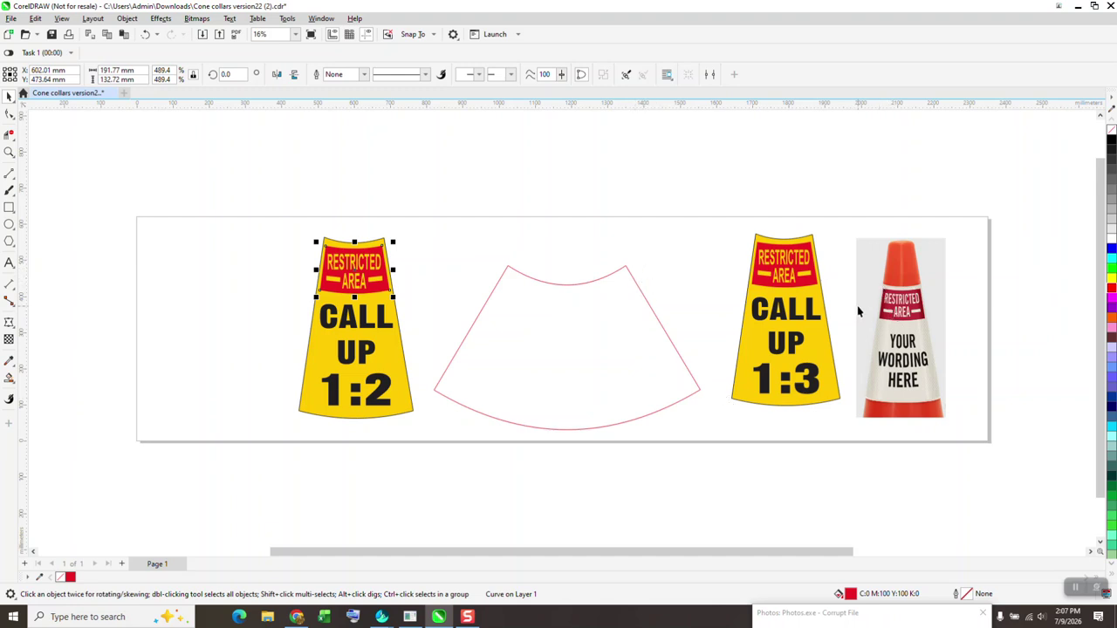
Move the red panel and the yellow RESTRICTED AREA lettering with its bars off the CALL UP 1:2 collar, above the page
left_click_drag(373, 280, 472, 219)
left_click_drag(316, 230, 330, 271)
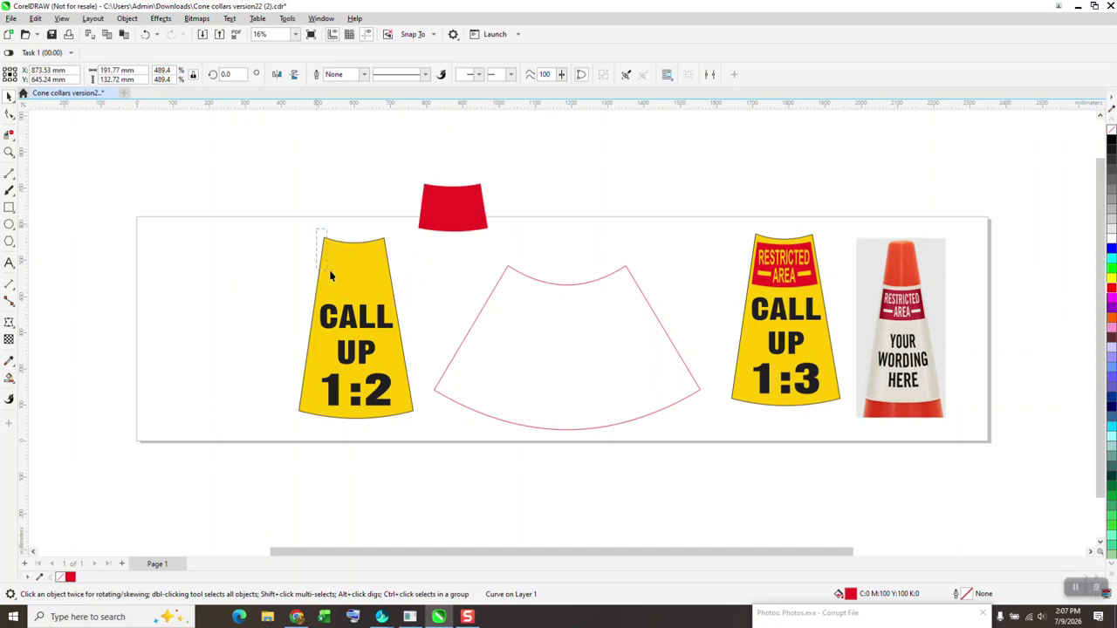
left_click_drag(414, 311, 415, 313)
left_click_drag(375, 269, 367, 187)
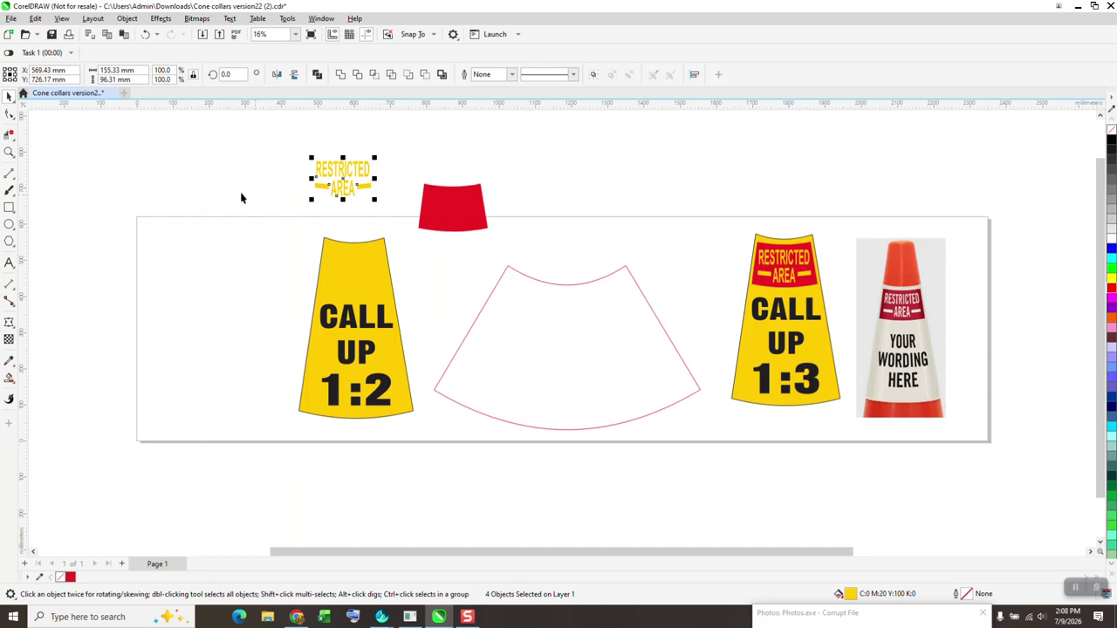
left_click(9, 152)
left_click_drag(298, 154, 393, 220)
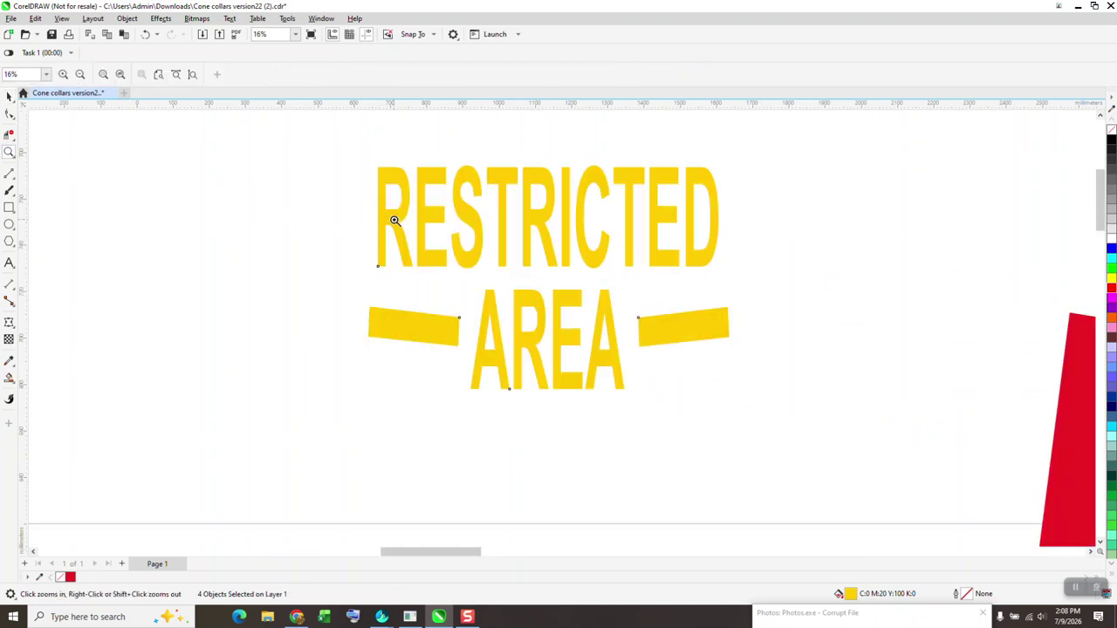
left_click(10, 96)
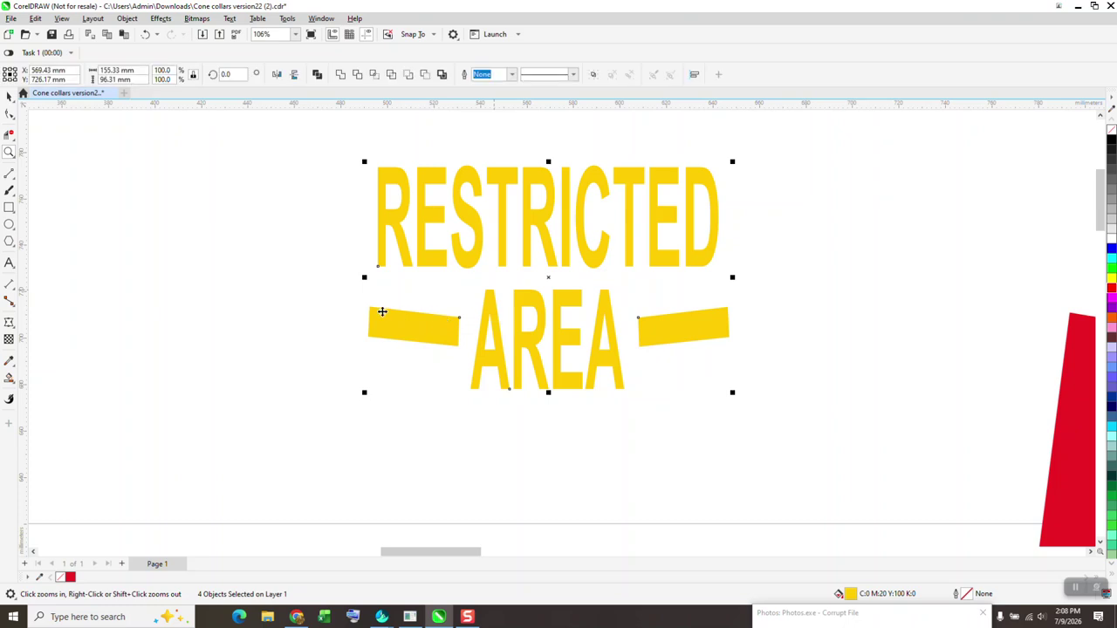
left_click(126, 19)
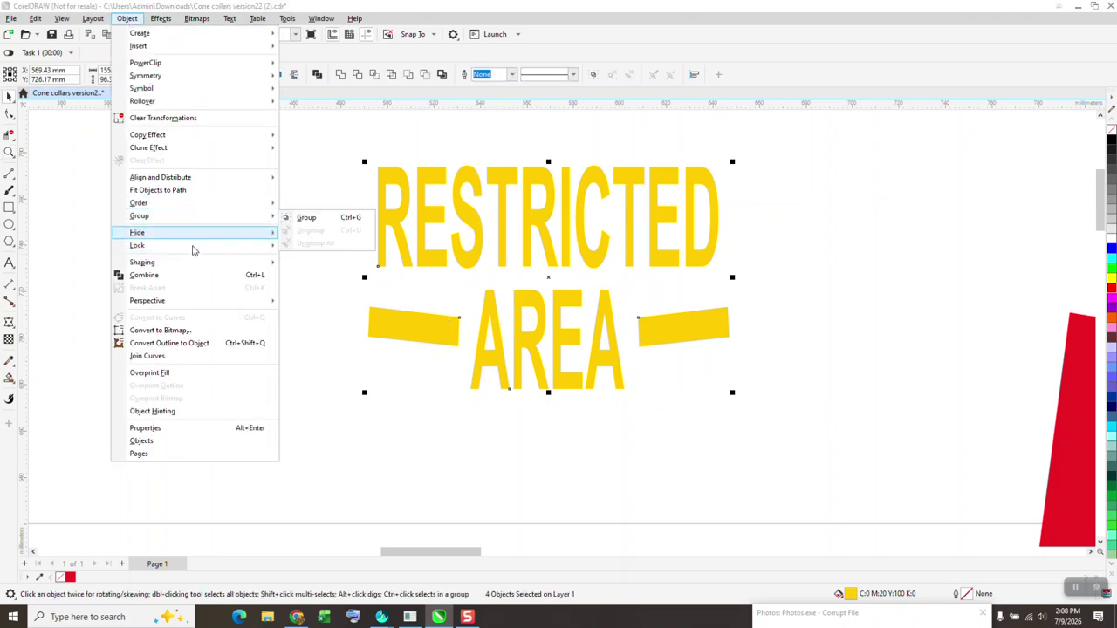
left_click(338, 169)
left_click_drag(337, 138, 791, 451)
left_click(127, 18)
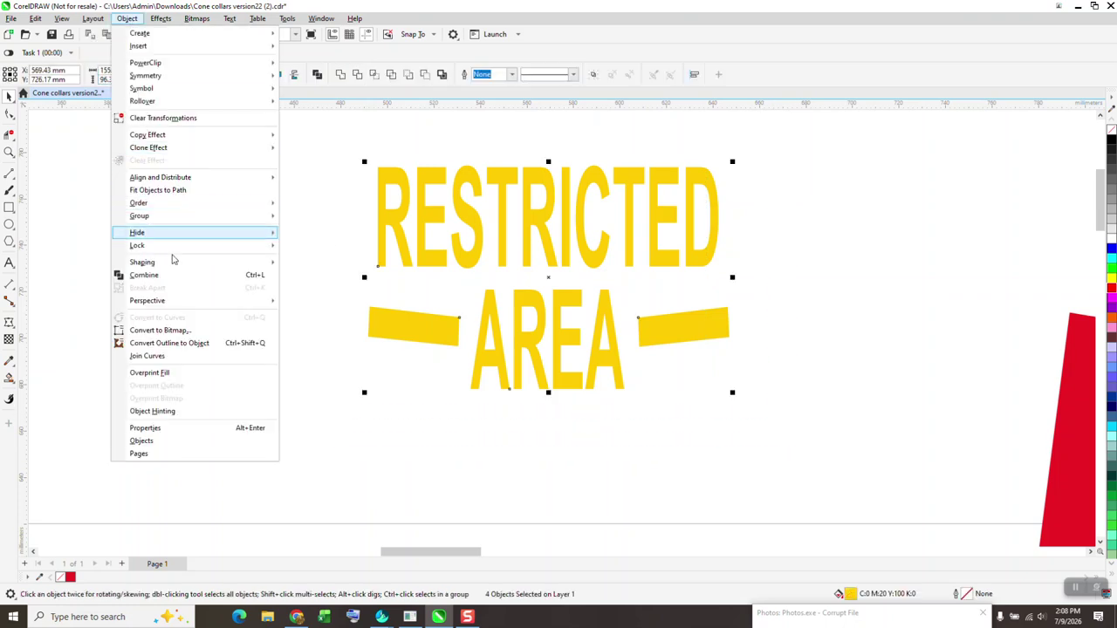
left_click(330, 276)
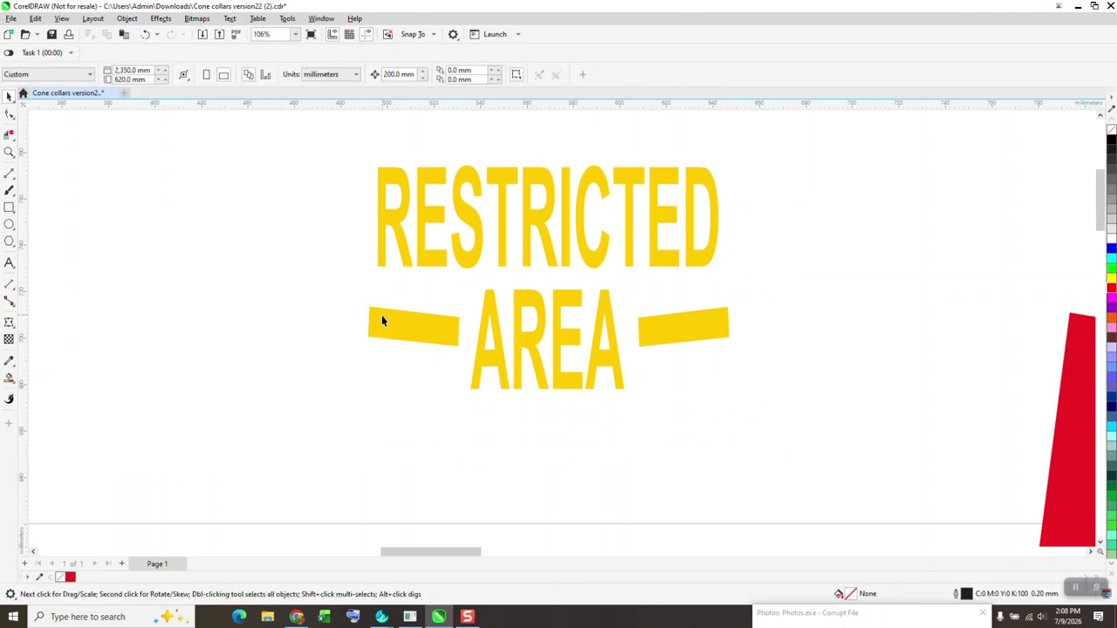
Draw a horizontal rectangle about 38 mm by 12 mm over the slanted bar to the left of AREA
left_click(385, 318)
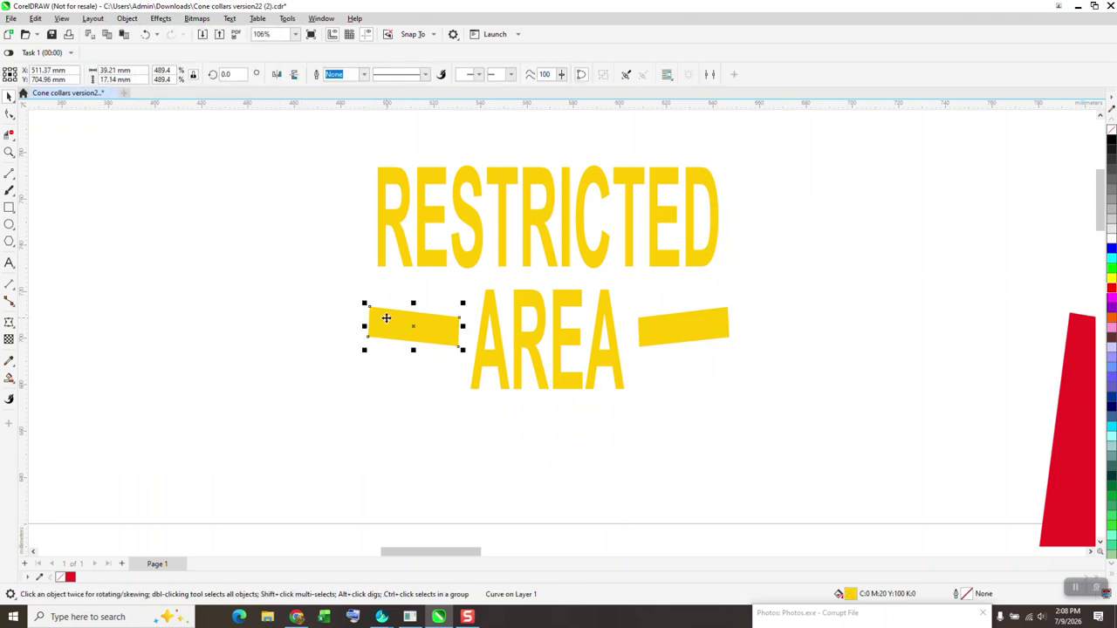
left_click(8, 152)
left_click_drag(289, 255, 615, 402)
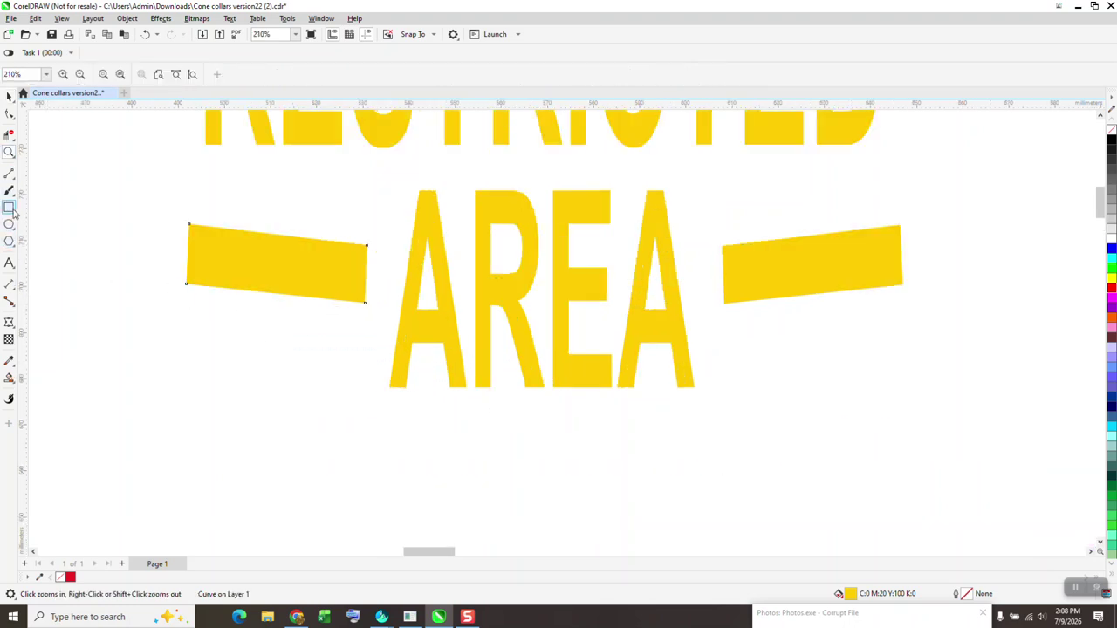
left_click(9, 207)
left_click_drag(188, 224, 366, 281)
left_click(9, 96)
scroll(502, 282, "down", 4)
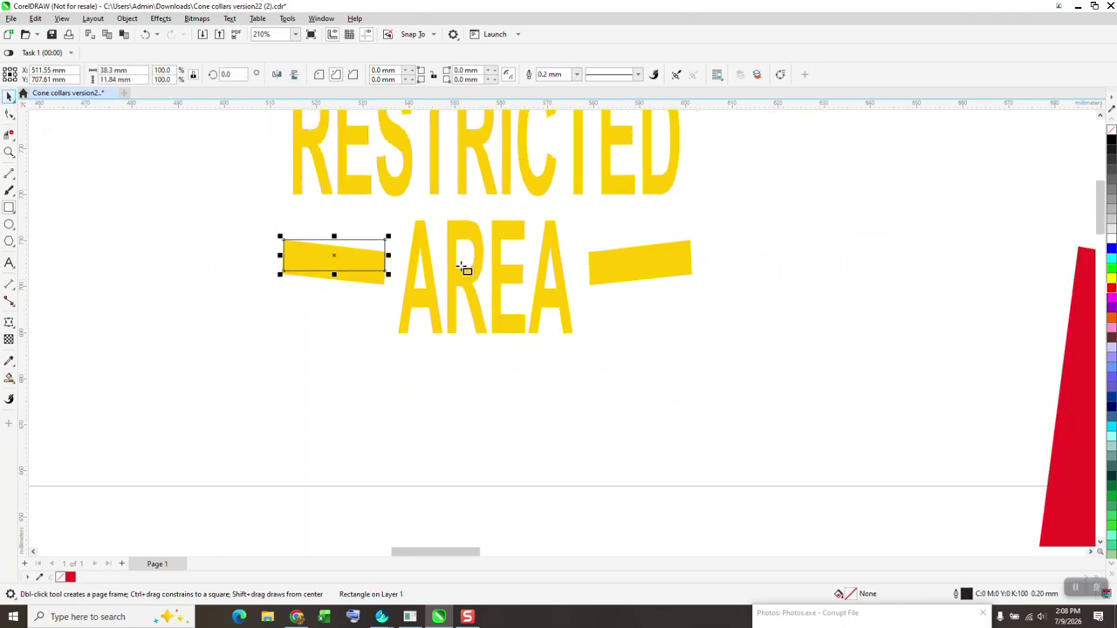
left_click(515, 316)
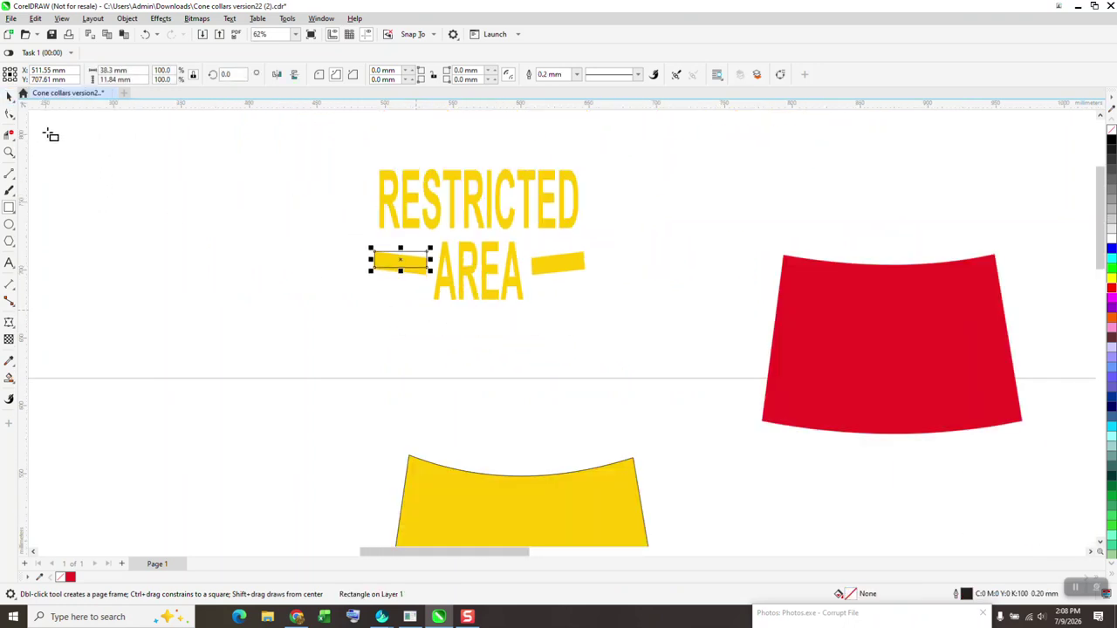
Nudge the new rectangle aside to the left and delete the slanted yellow bar to the left of AREA
left_click(9, 97)
key("Left")
left_click(408, 264)
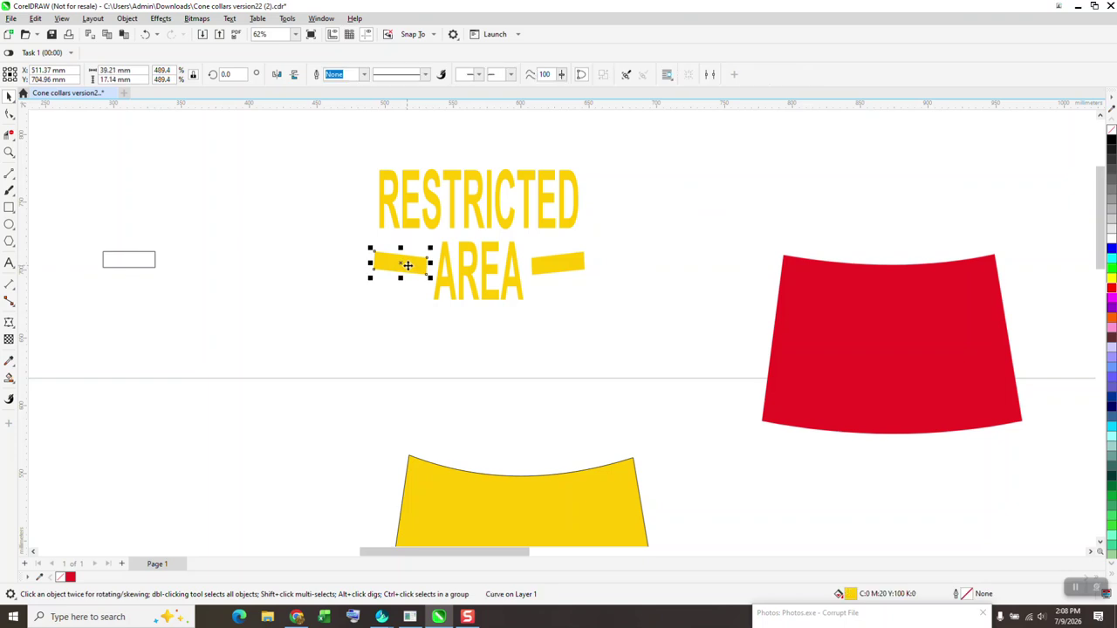
key("XF86Calculator")
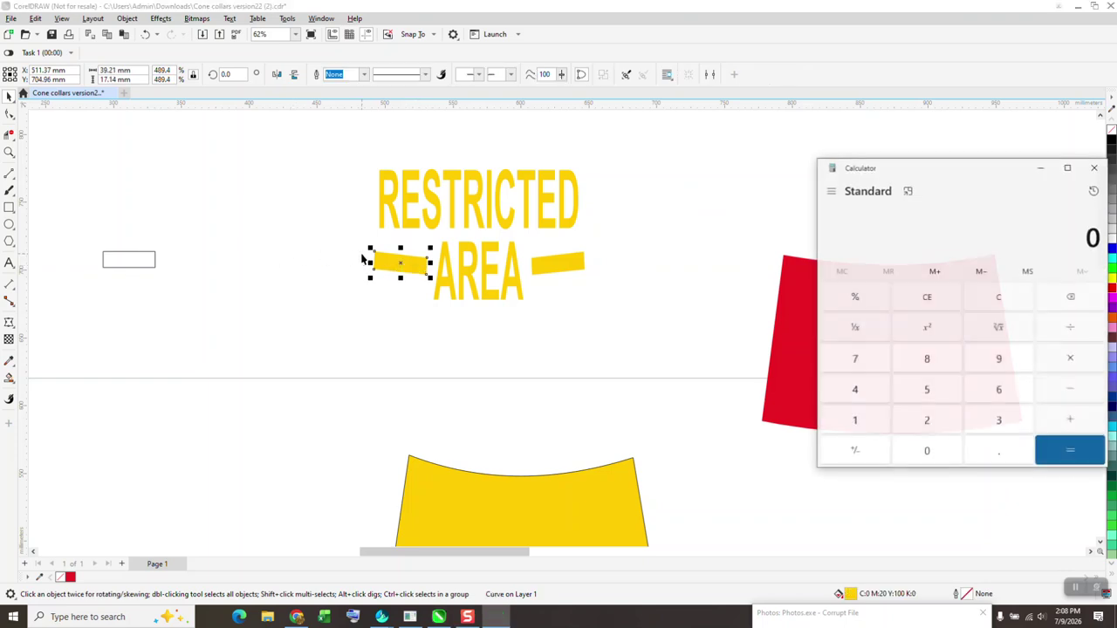
left_click(1094, 168)
key("Delete")
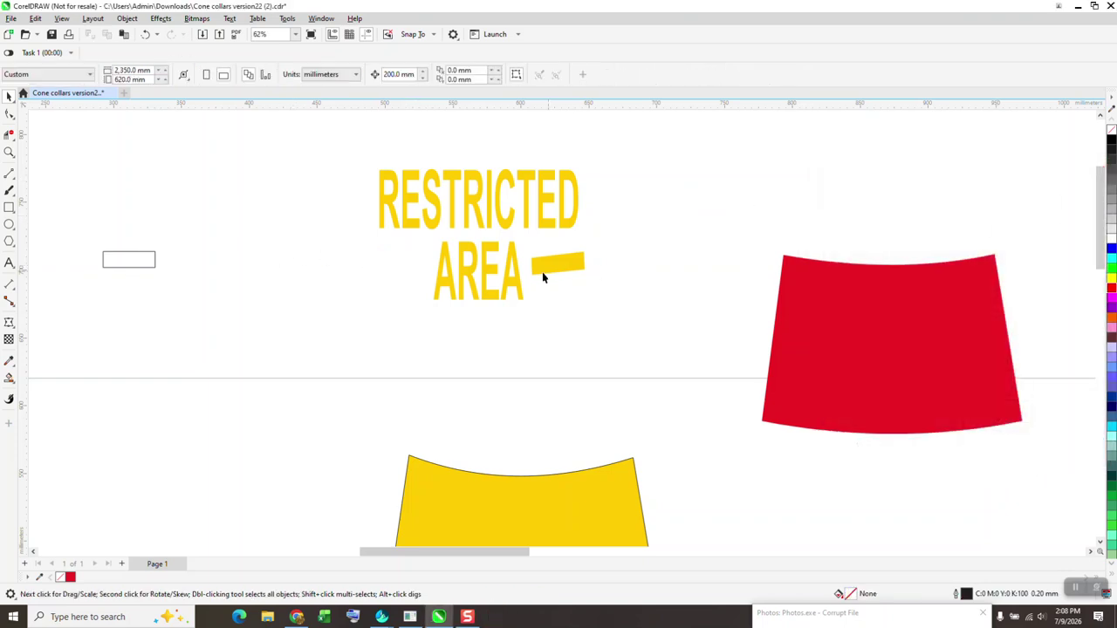
Move the rectangle back to the left of AREA and lower it slightly to centre it on the word's height
left_click(154, 261)
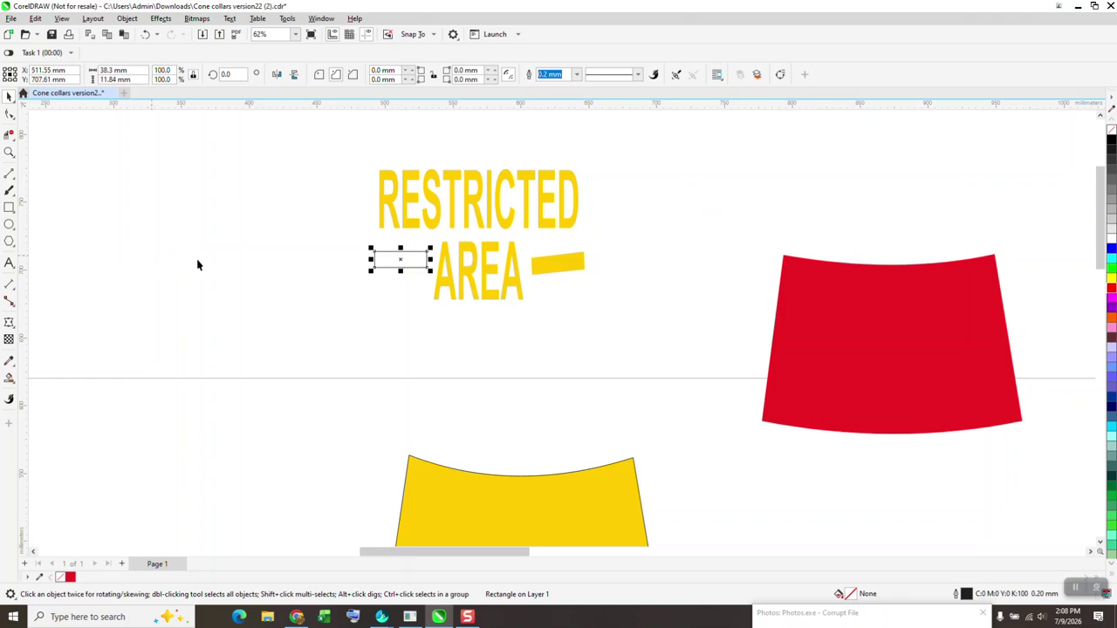
left_click(10, 152)
left_click(438, 241)
left_click(10, 96)
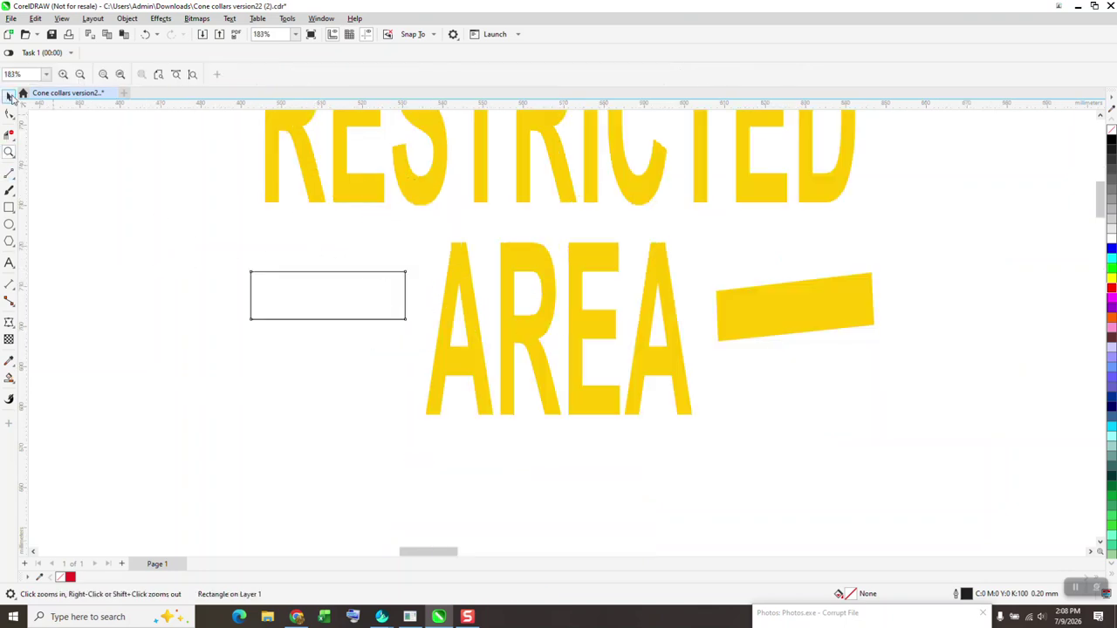
left_click(354, 272)
left_click_drag(332, 302, 330, 312)
Delete the slanted bar to the right of AREA and put a level copy of the rectangle in its place
left_click(747, 306)
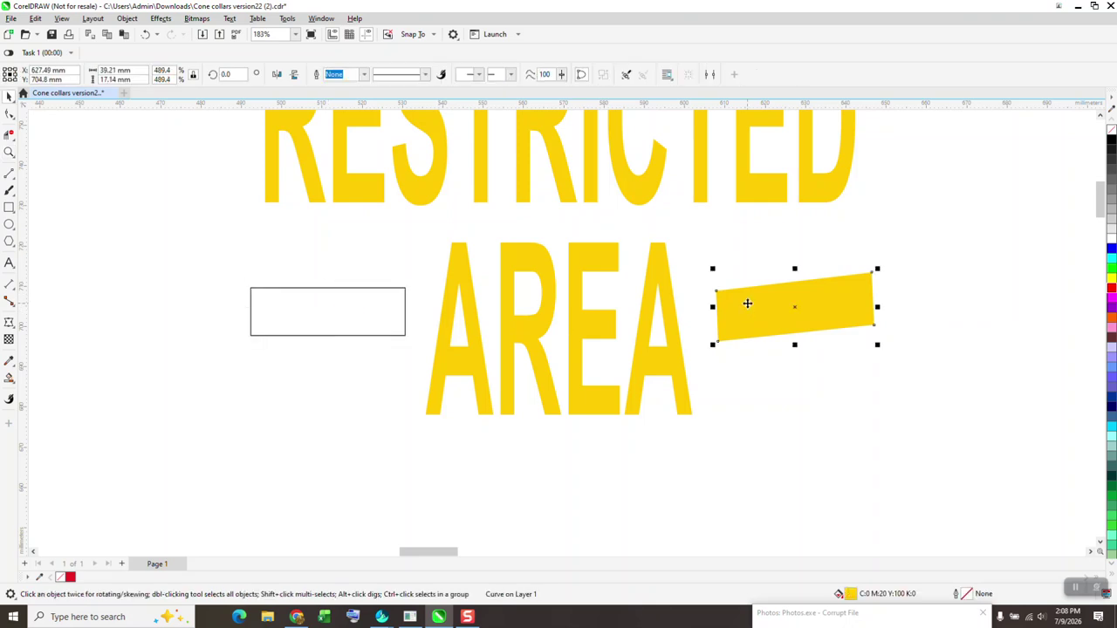
key("Delete")
left_click(397, 312)
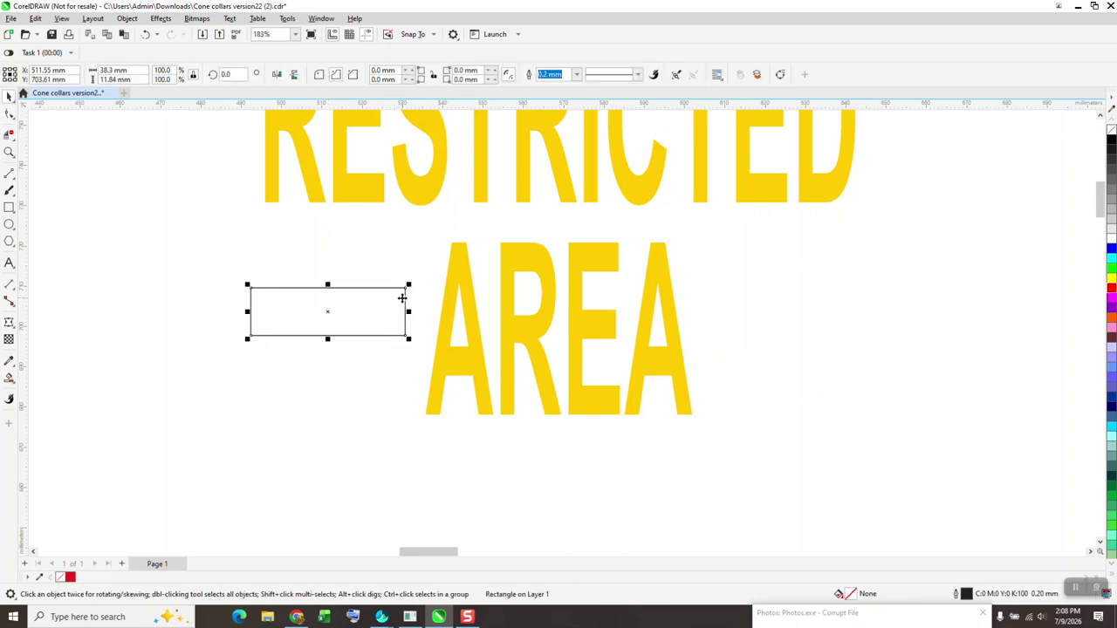
left_click_drag(349, 304, 789, 315)
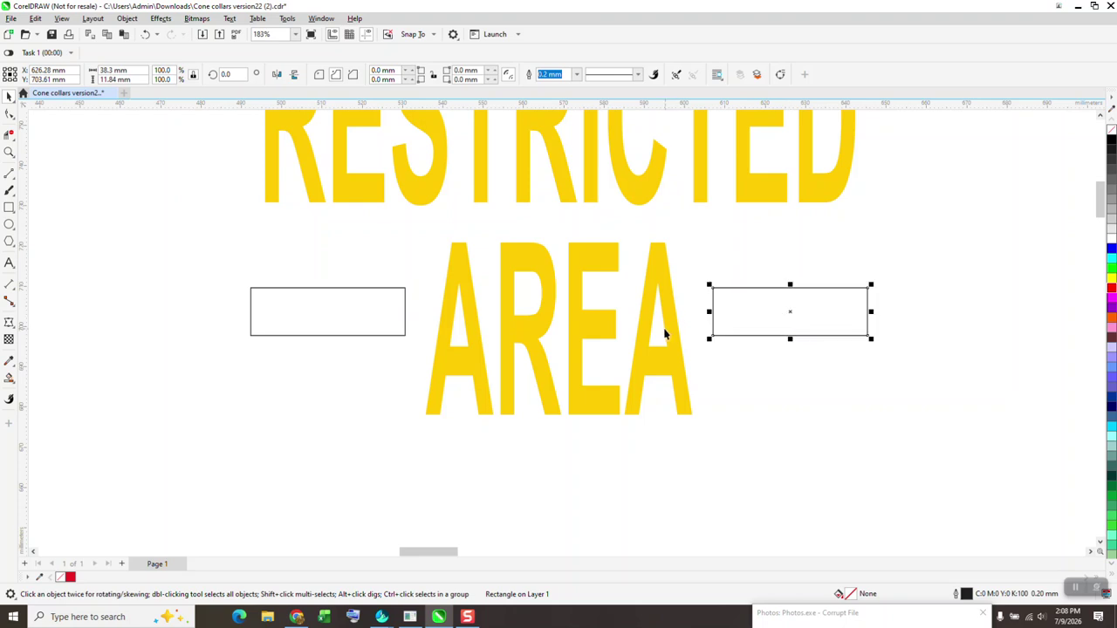
Fill both rectangles beside AREA with the yellow sampled from the RESTRICTED lettering (C0 M20 Y100 K0)
scroll(663, 333, "down", 3)
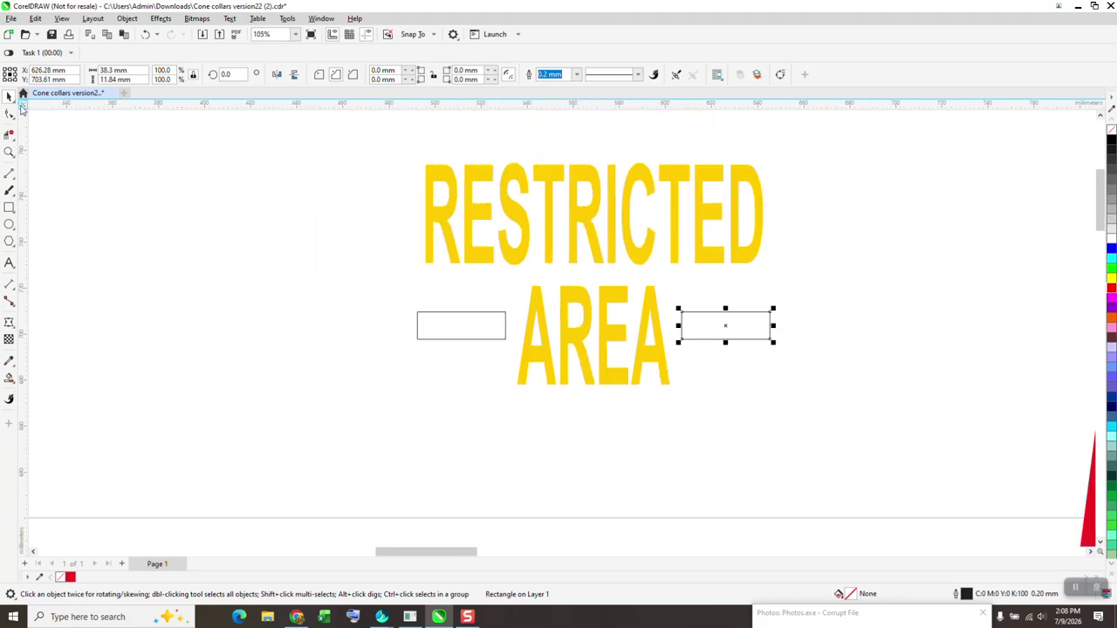
scroll(430, 244, "down", 1)
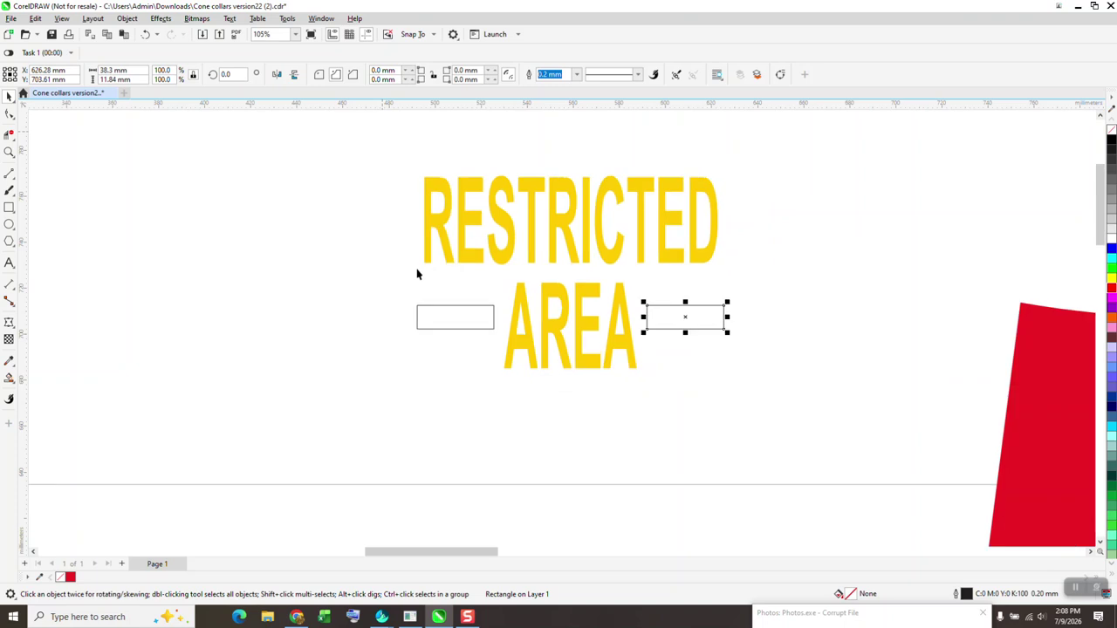
scroll(773, 284, "down", 2)
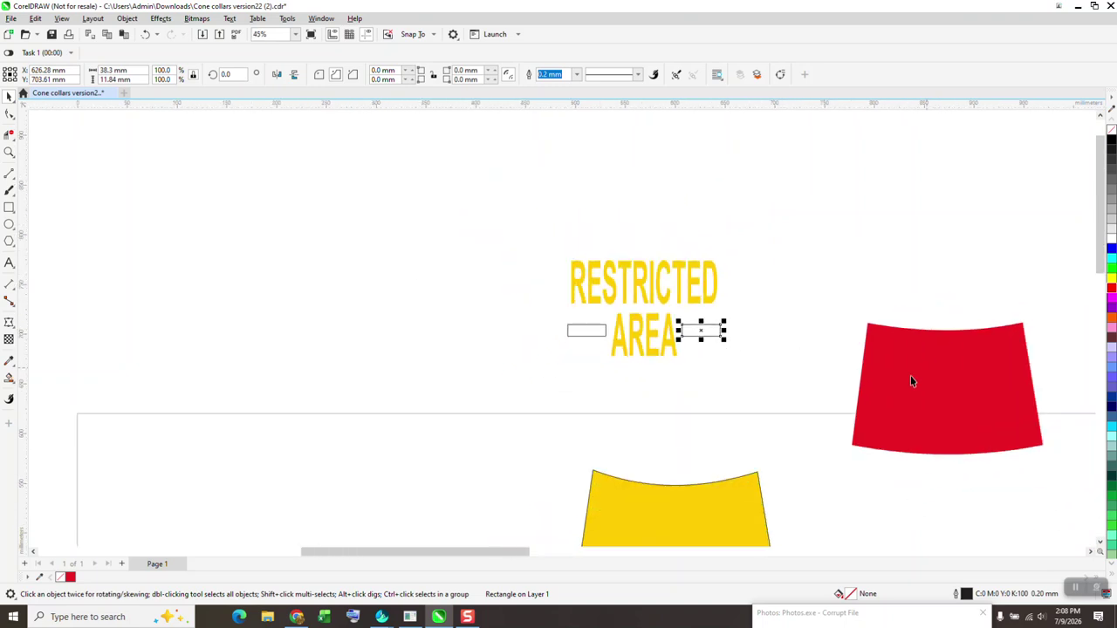
scroll(926, 369, "down", 3)
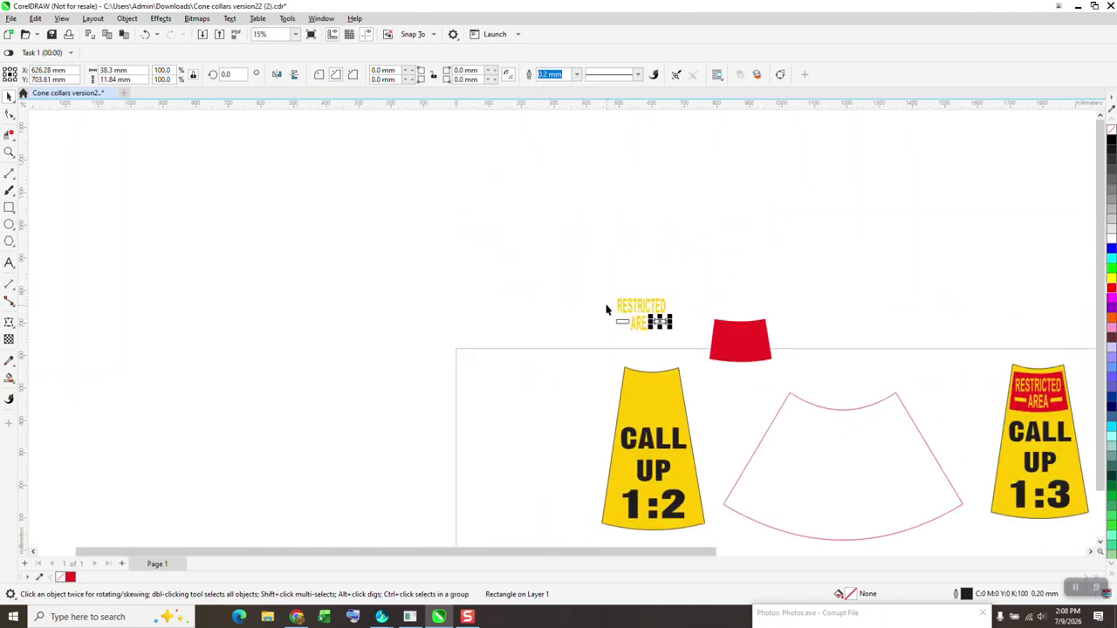
left_click(8, 153)
left_click_drag(587, 280, 704, 358)
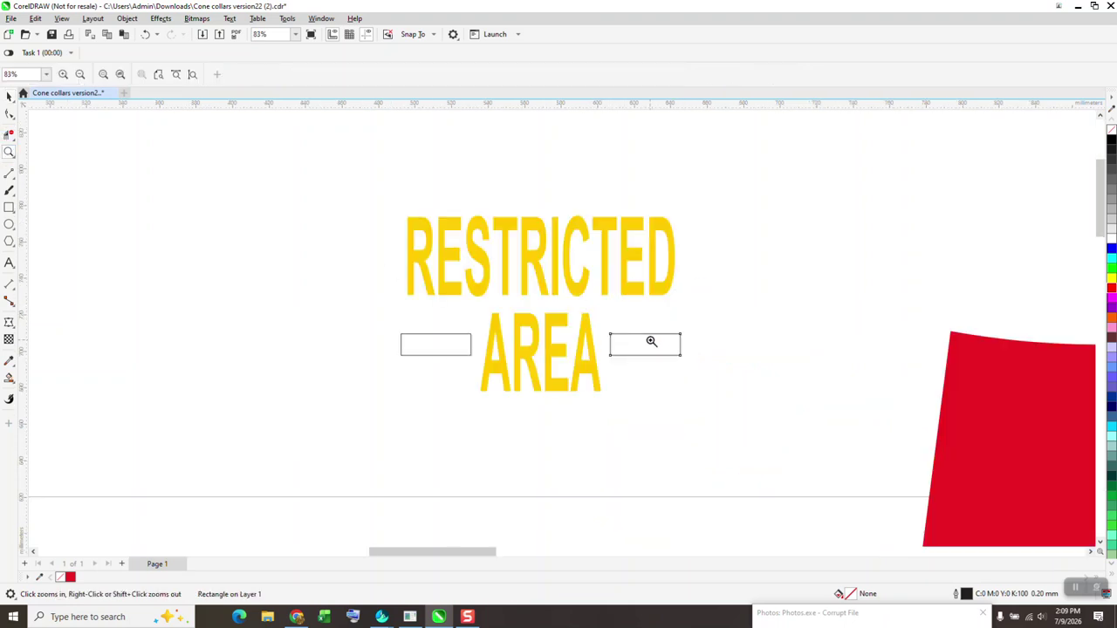
left_click(9, 378)
left_click(131, 75)
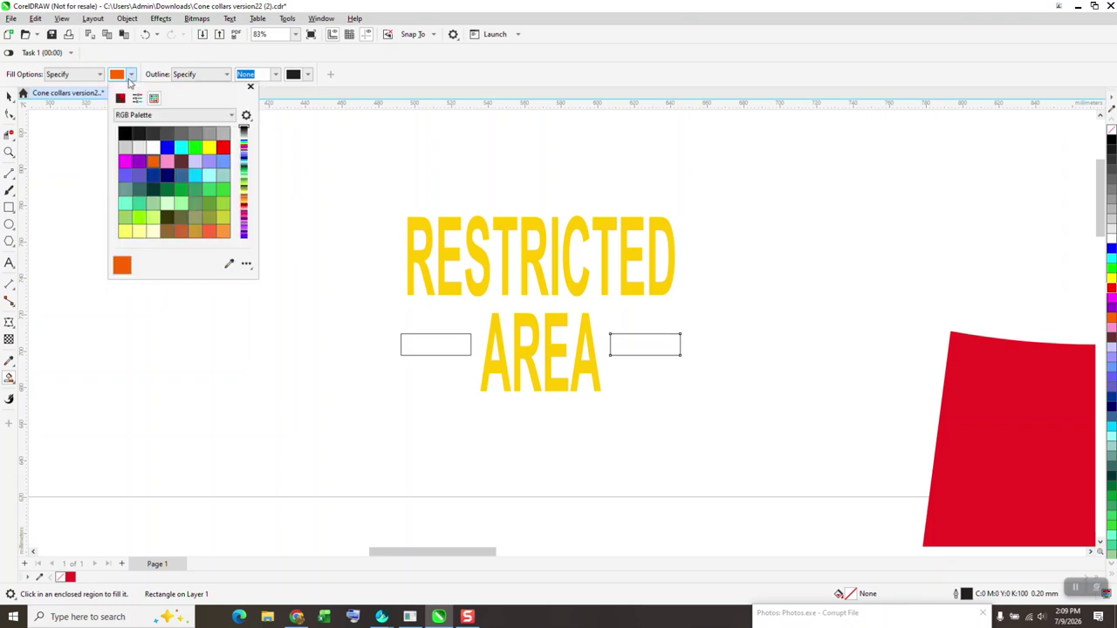
left_click(228, 264)
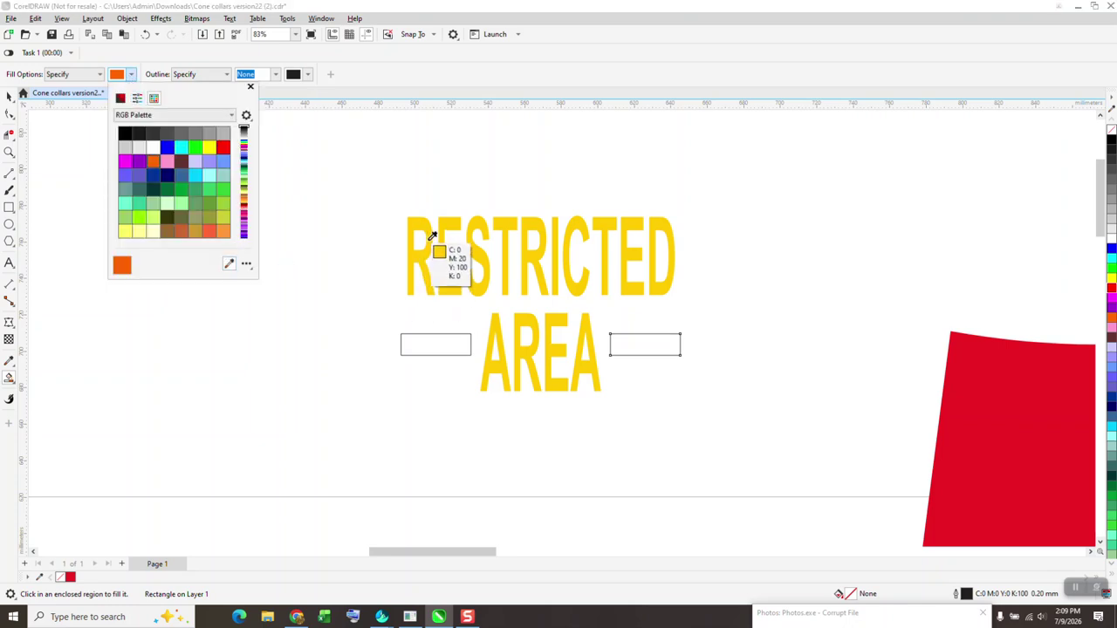
left_click(434, 251)
left_click(438, 346)
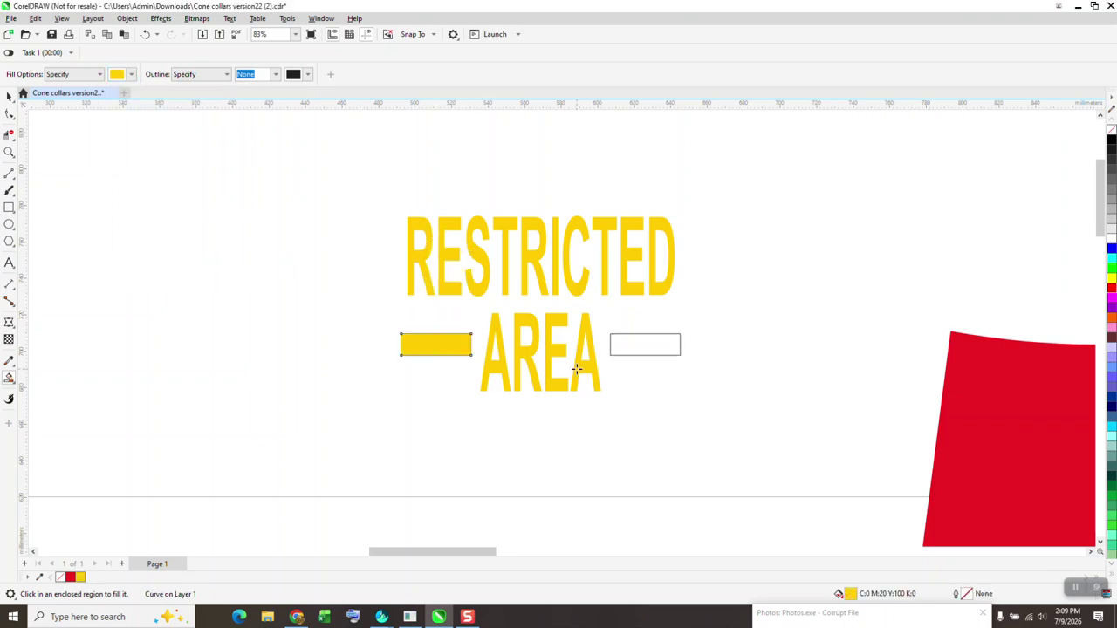
left_click(656, 348)
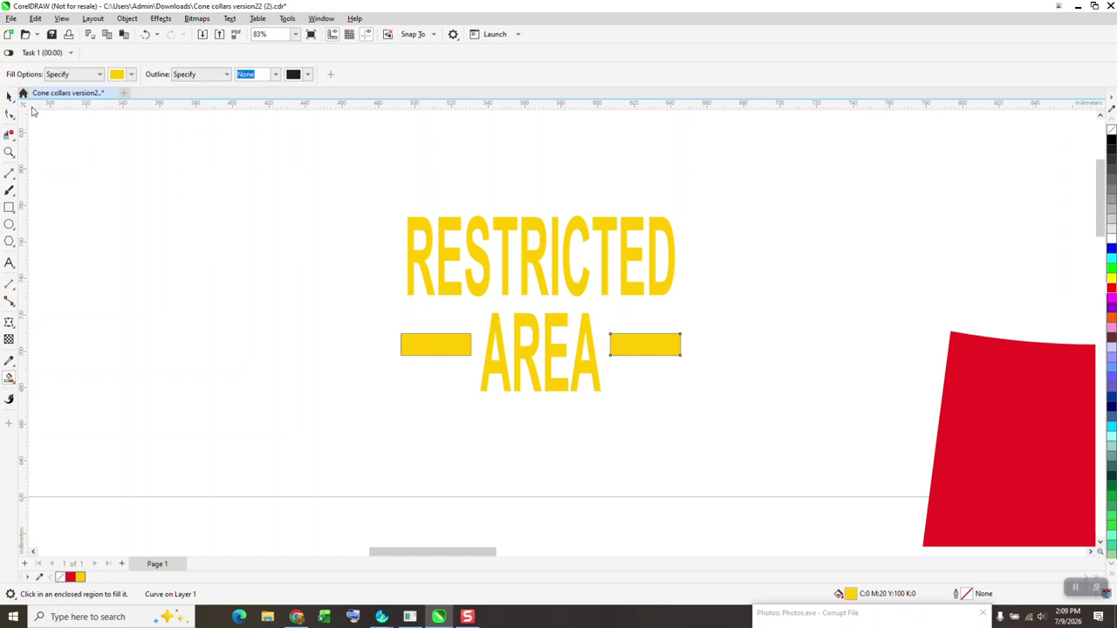
Remove the outlines from the two yellow bars and group them with the RESTRICTED AREA lettering
left_click(9, 98)
left_click_drag(328, 284, 693, 403)
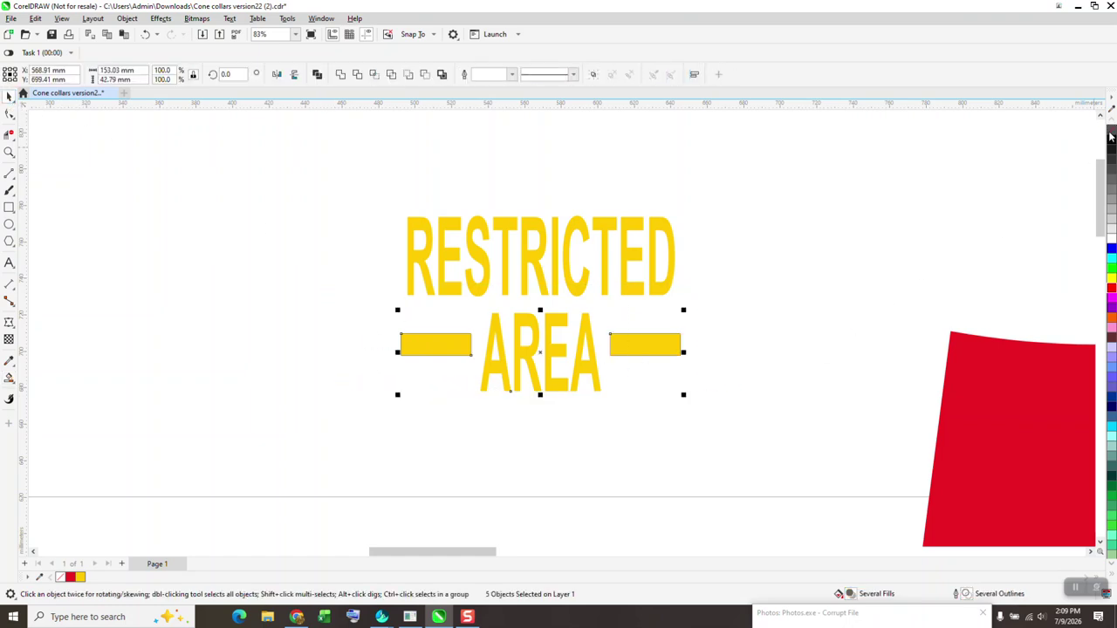
left_click_drag(368, 176, 773, 428)
key("ctrl+g")
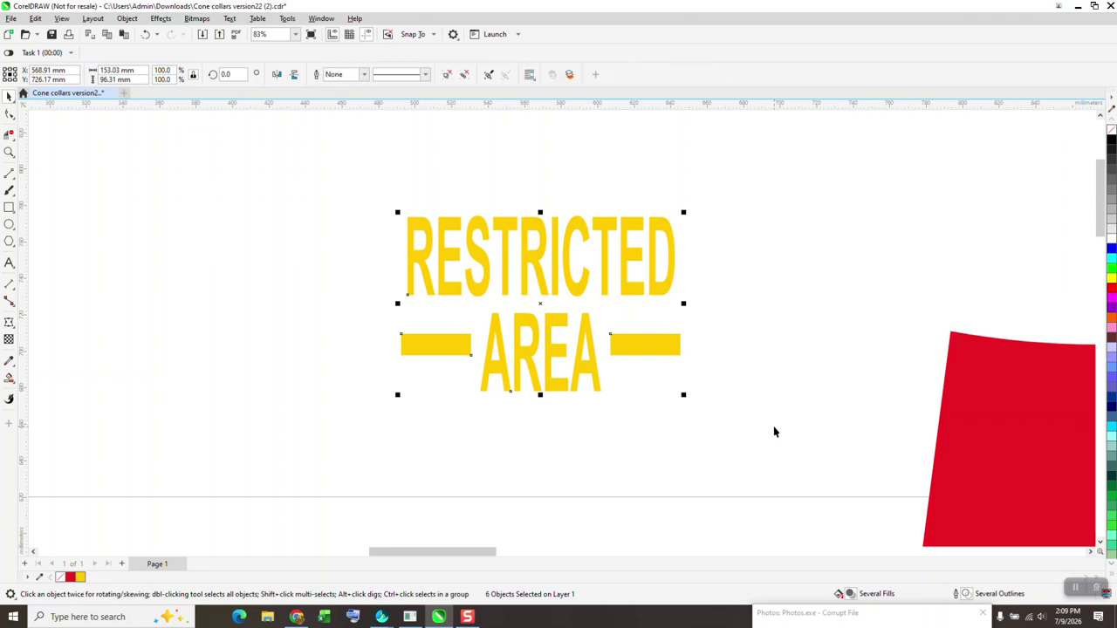
Move the CALL UP 1:2 and CALL UP 1:3 wordings off their yellow collars to the left and delete the emptied 1:2 collar shape
scroll(773, 432, "down", 5)
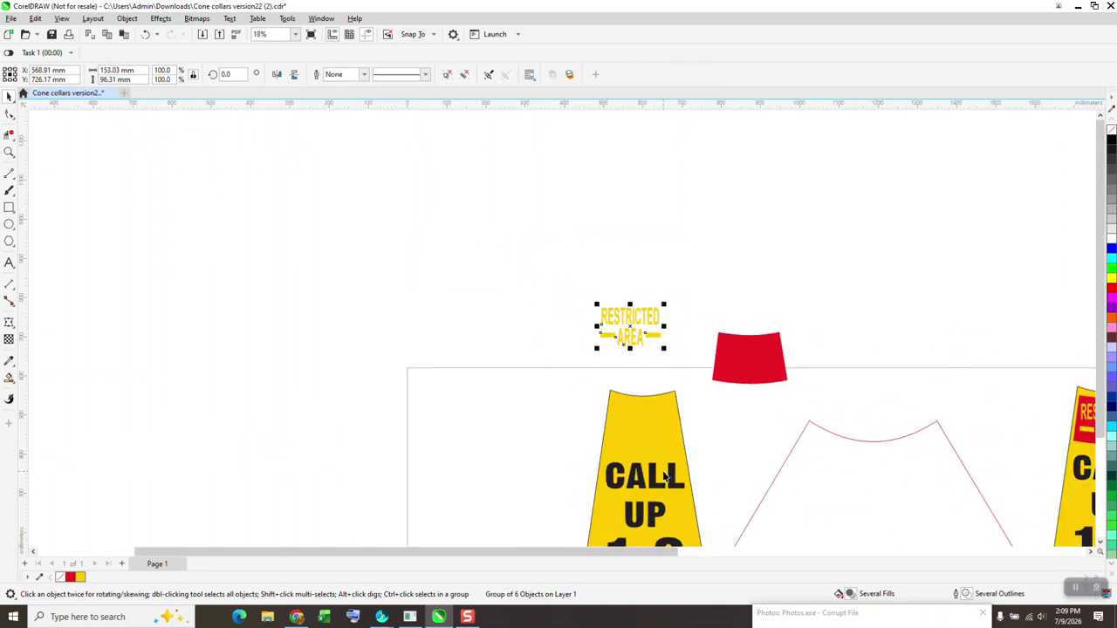
left_click_drag(654, 483, 524, 405)
left_click(146, 37)
scroll(526, 304, "down", 2)
left_click_drag(862, 394, 959, 490)
left_click_drag(875, 440, 449, 305)
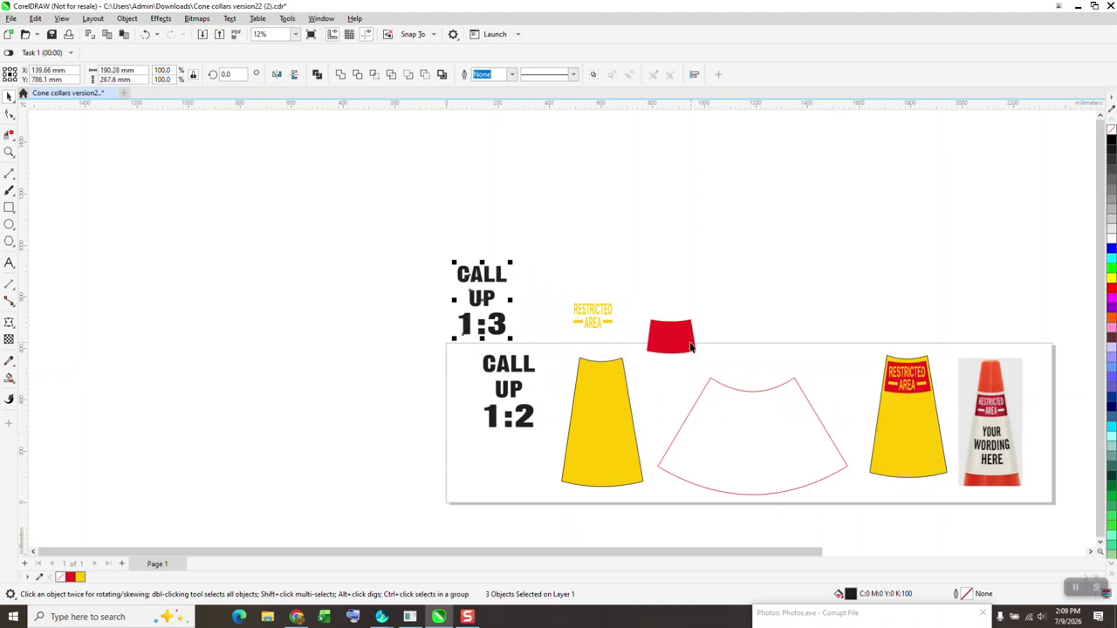
left_click(618, 385)
key("Delete")
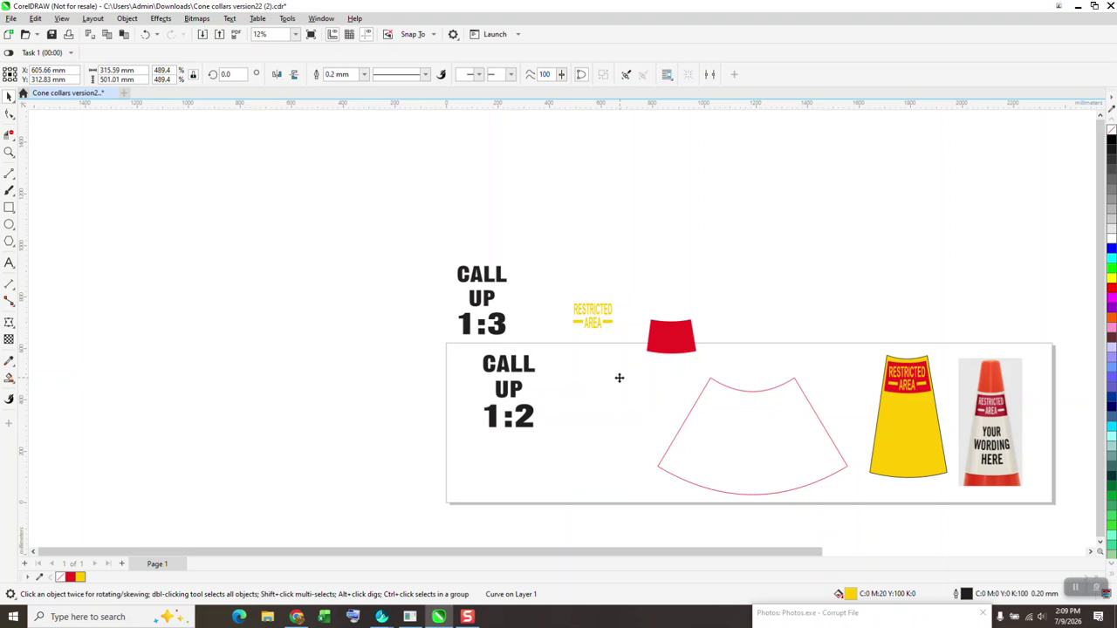
Remove the red panel's fill and give it a black outline
left_click(663, 347)
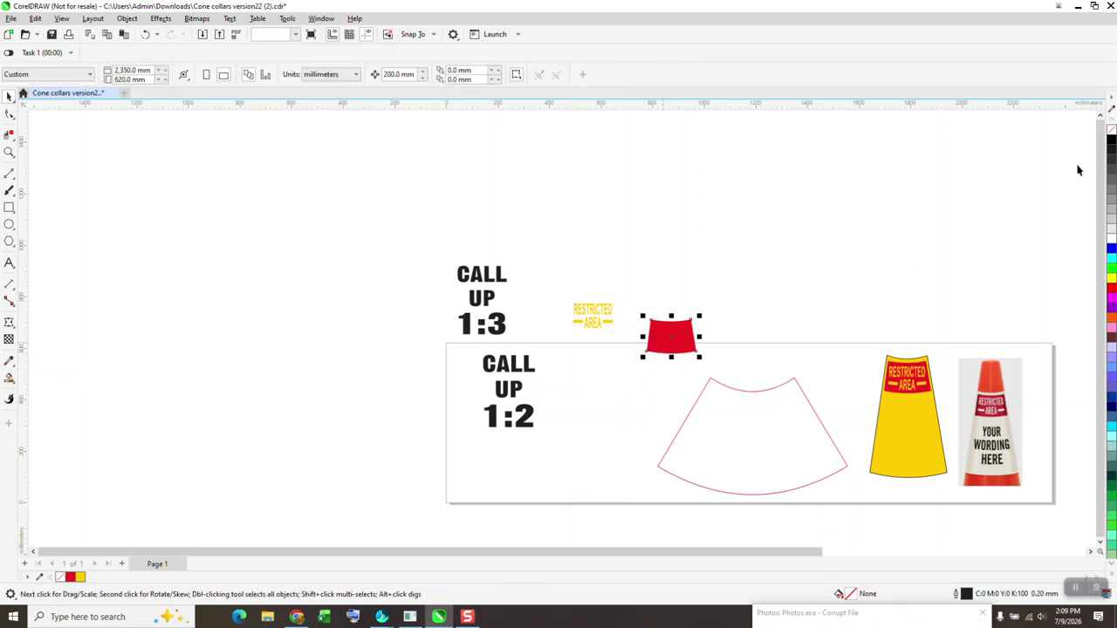
left_click(1112, 129)
right_click(1112, 140)
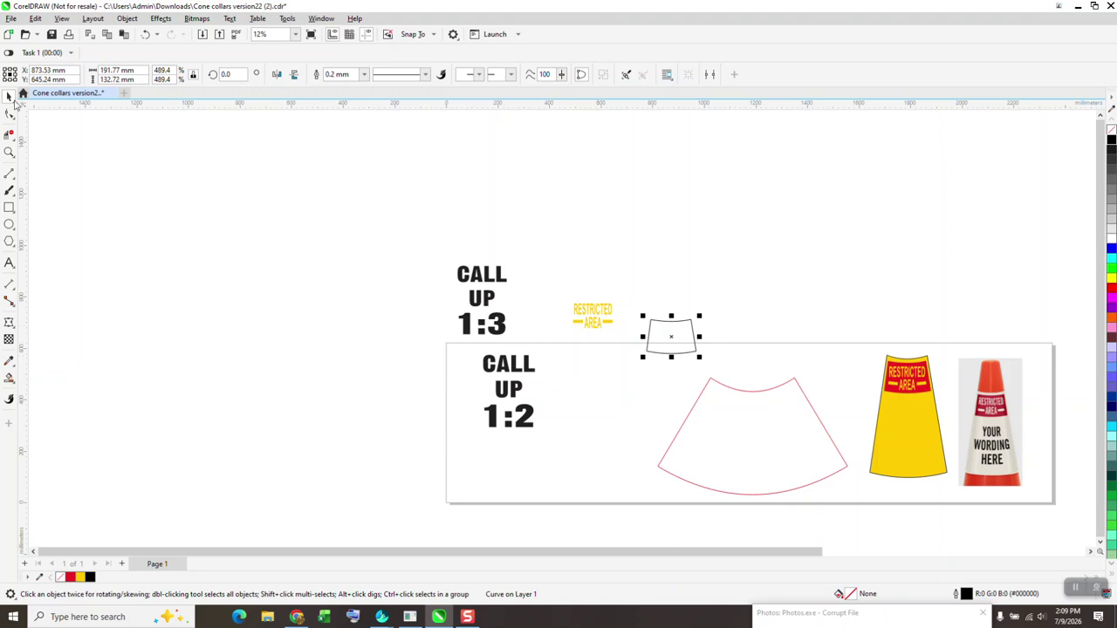
Centre the grouped RESTRICTED AREA lettering horizontally and vertically on the curved black-outlined panel
left_click(600, 321, "shift")
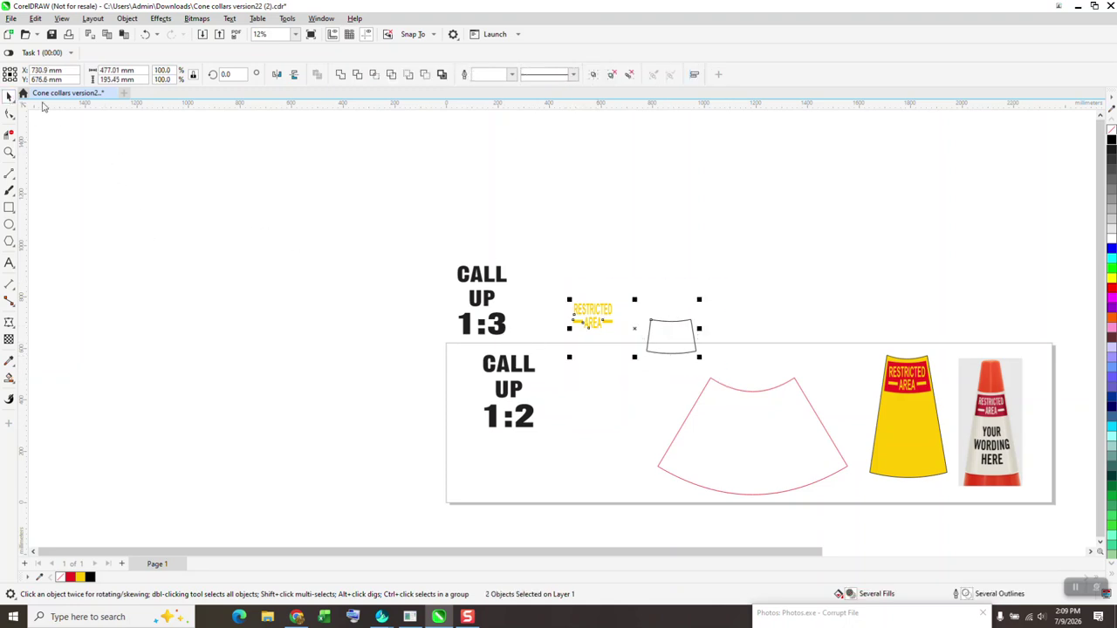
left_click_drag(544, 260, 714, 370)
key("c")
key("e")
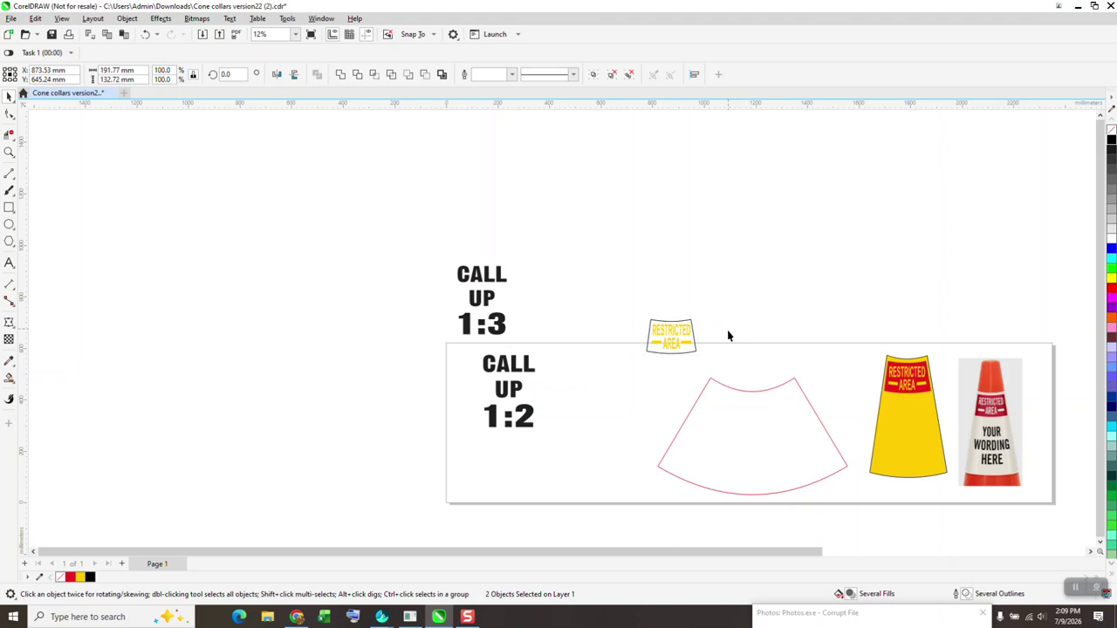
left_click(733, 339)
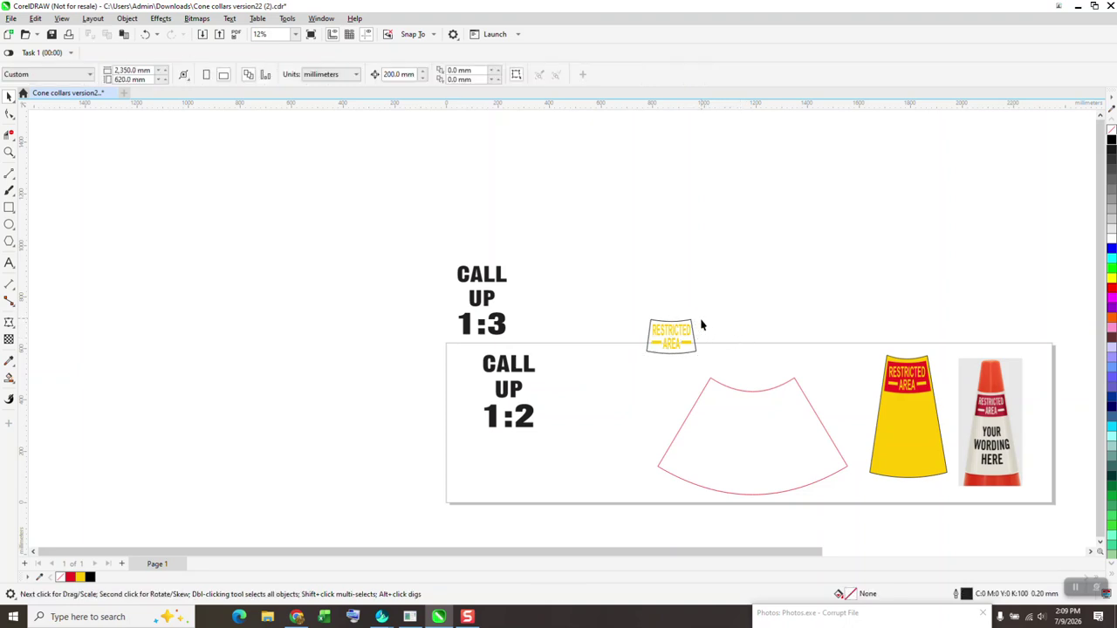
Draw a rectangle about 192 by 121 mm over the curved panel, spanning its bottom corners and reaching its top corners
left_click(9, 154)
left_click_drag(611, 279, 776, 397)
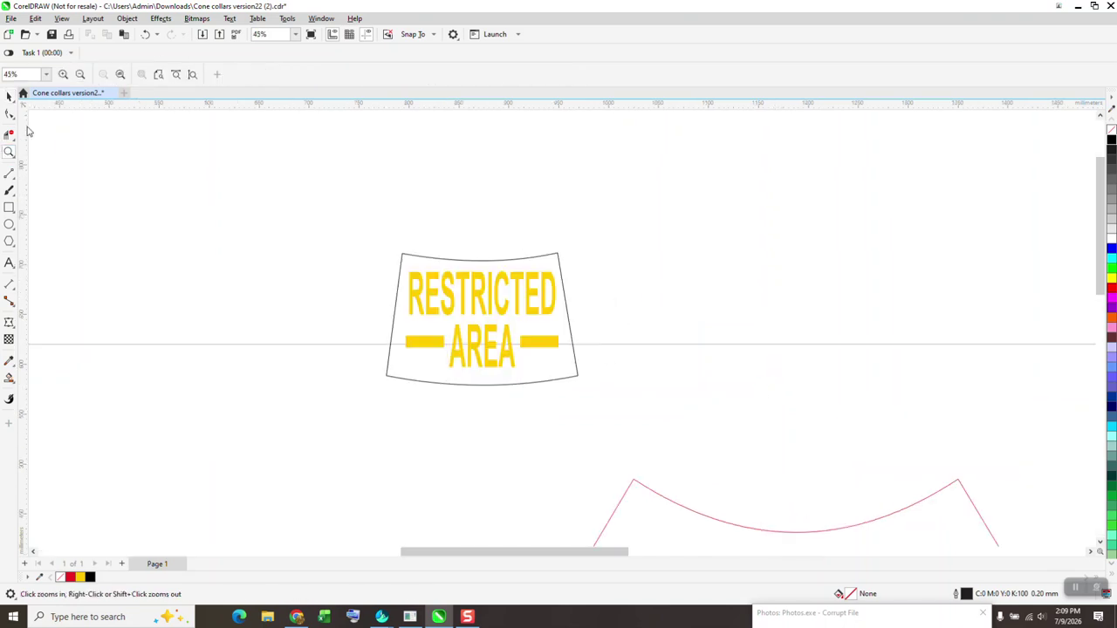
left_click(9, 208)
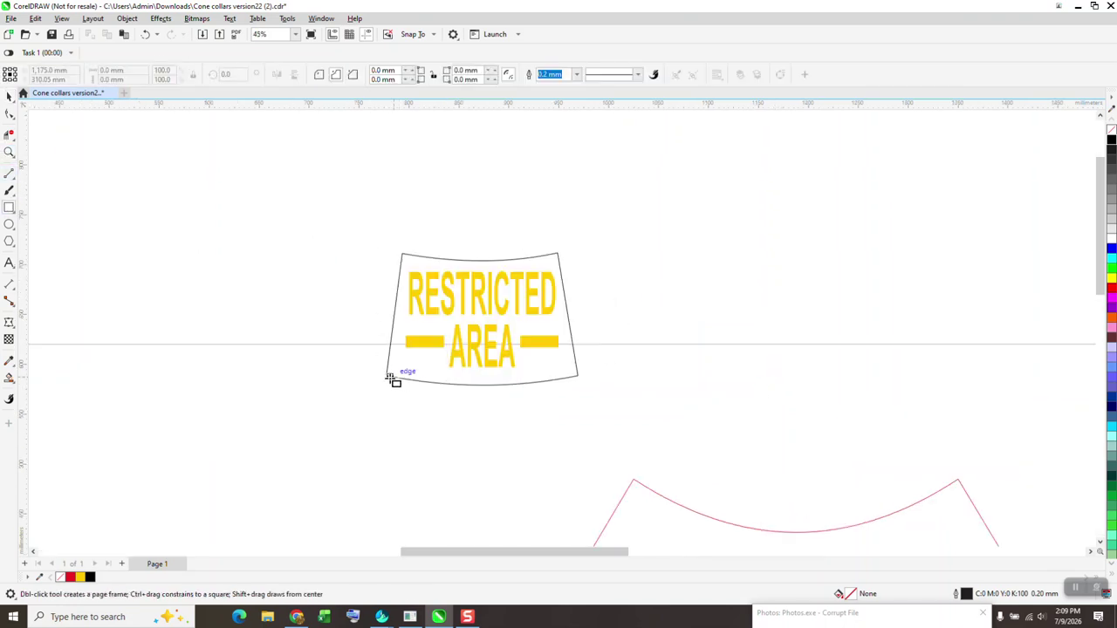
mouse_move(387, 377)
left_mouse_down()
mouse_move(592, 380)
mouse_move(565, 400)
mouse_move(577, 372)
mouse_move(561, 267)
mouse_move(581, 252)
left_mouse_up()
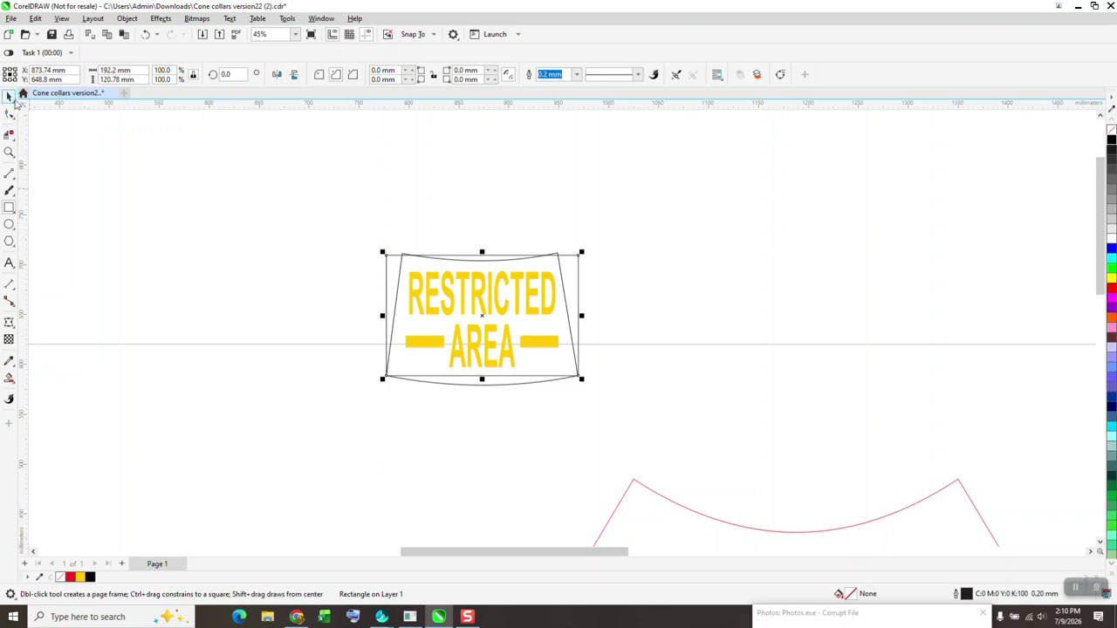
Delete the curved panel outline, shifting the rectangle aside to reach it and returning the rectangle around the RESTRICTED AREA lettering
left_click(10, 96)
key("shift+Right")
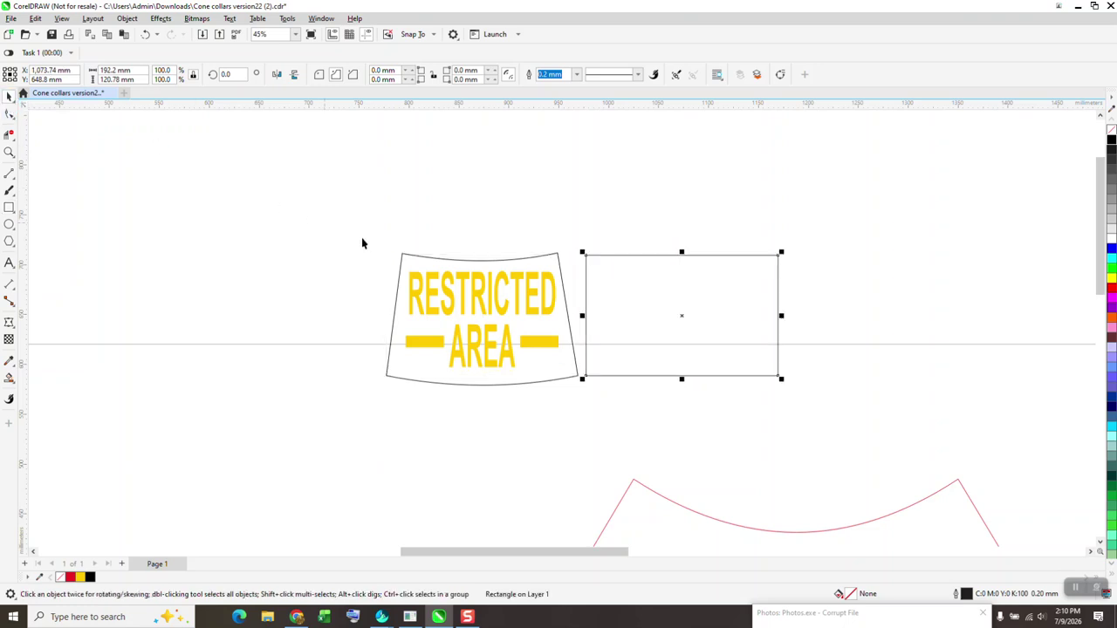
left_click(491, 262)
key("Delete")
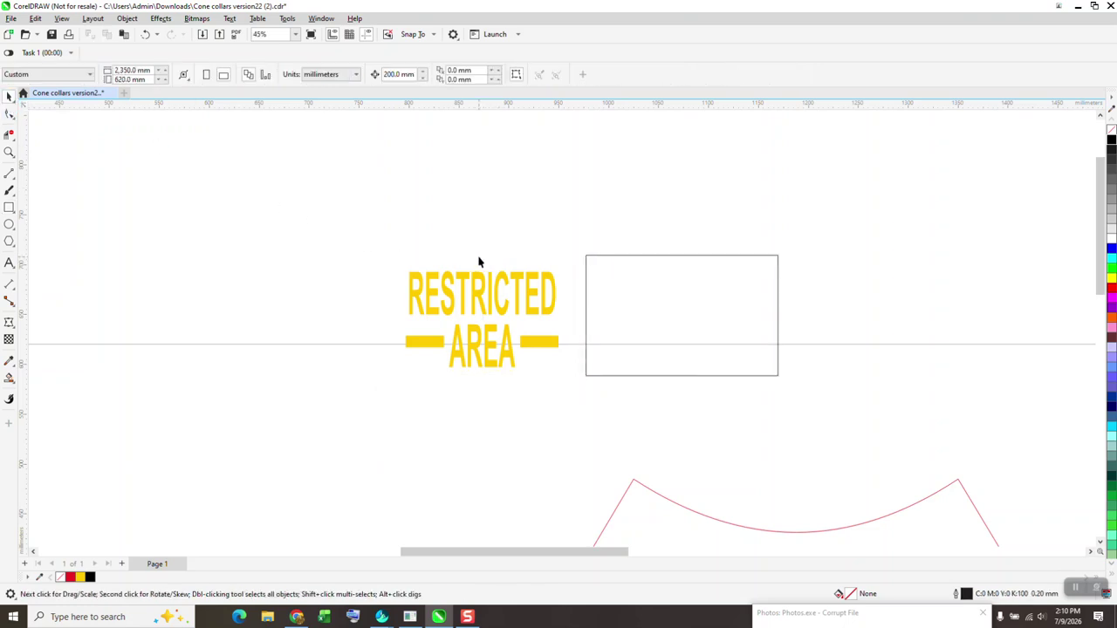
left_click(601, 278)
key("shift+Left")
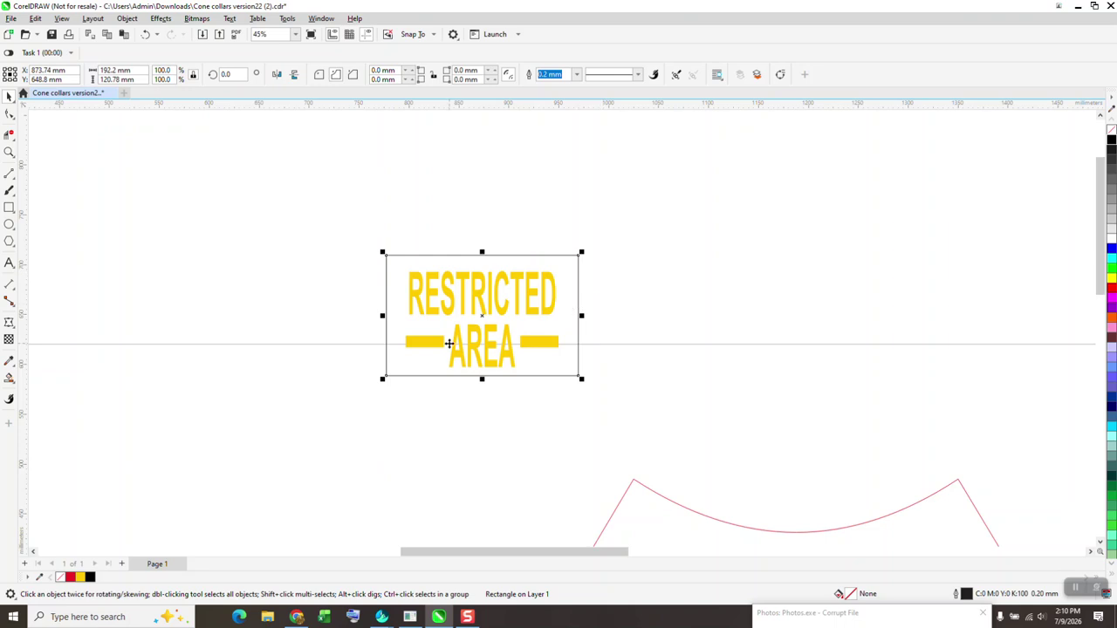
Fill the rectangle around the RESTRICTED AREA lettering with red sampled from the yellow collar's panel (C0 M100 Y100 K0)
scroll(449, 343, "down", 2)
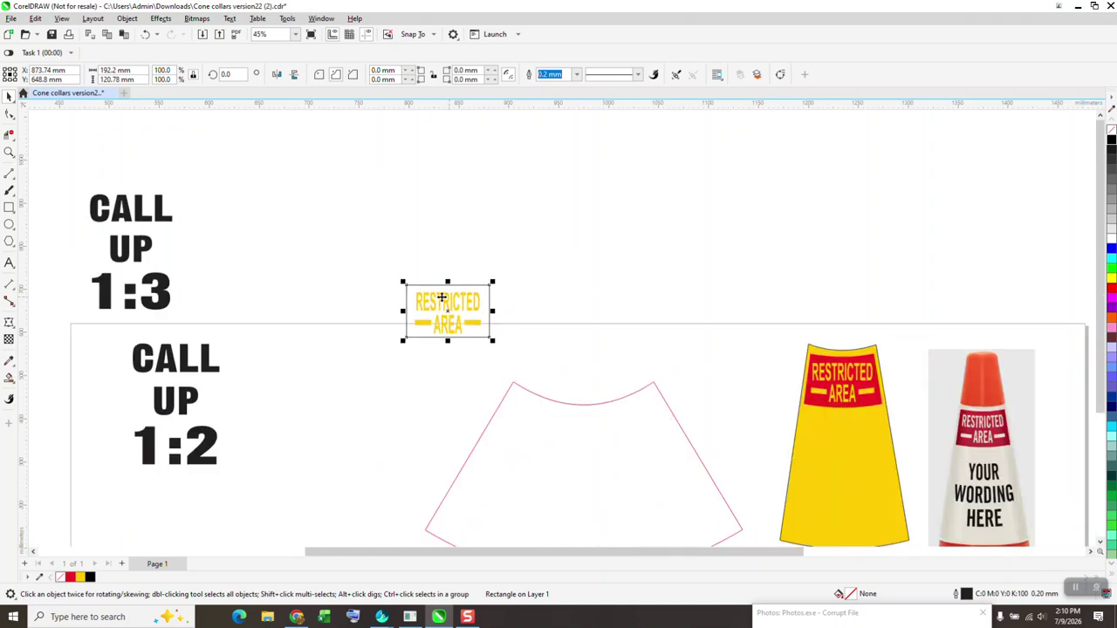
left_click(11, 377)
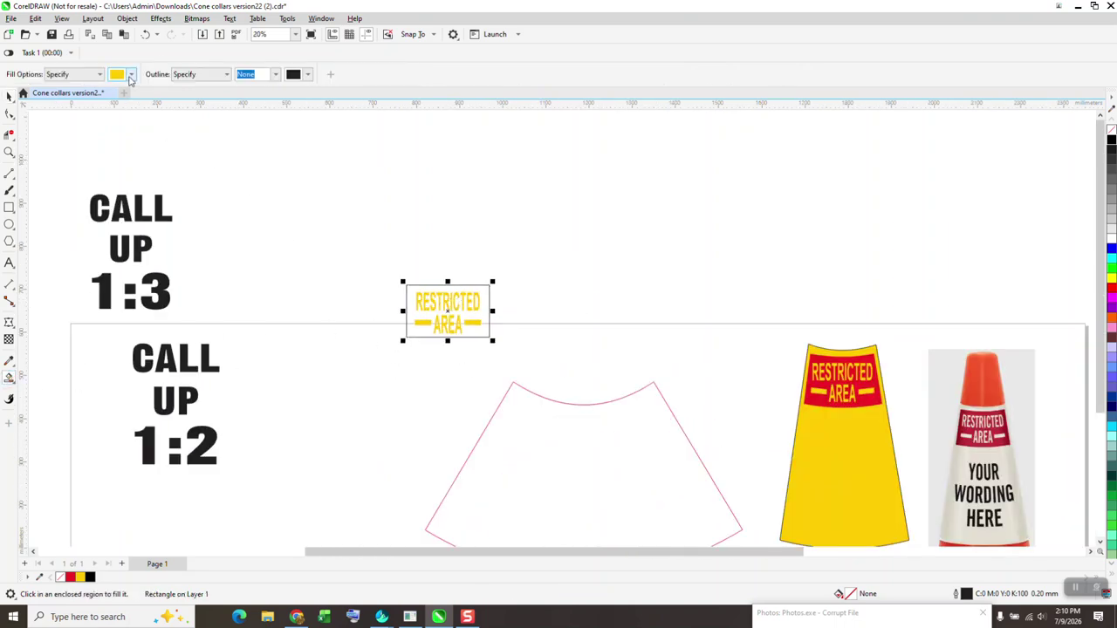
left_click(130, 74)
left_click(220, 244)
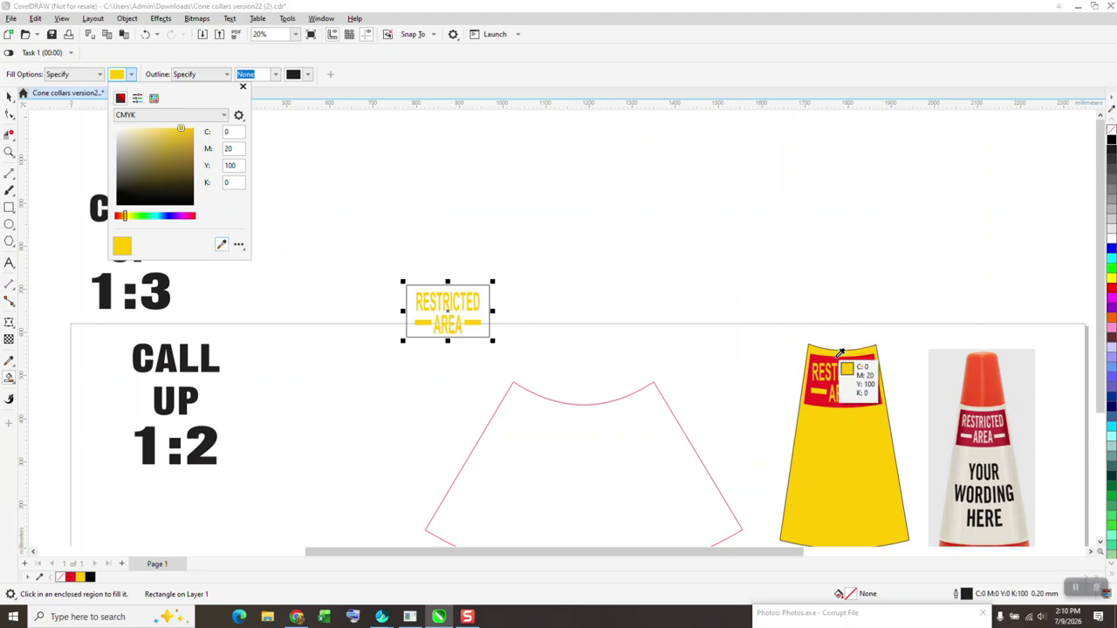
left_click(818, 380)
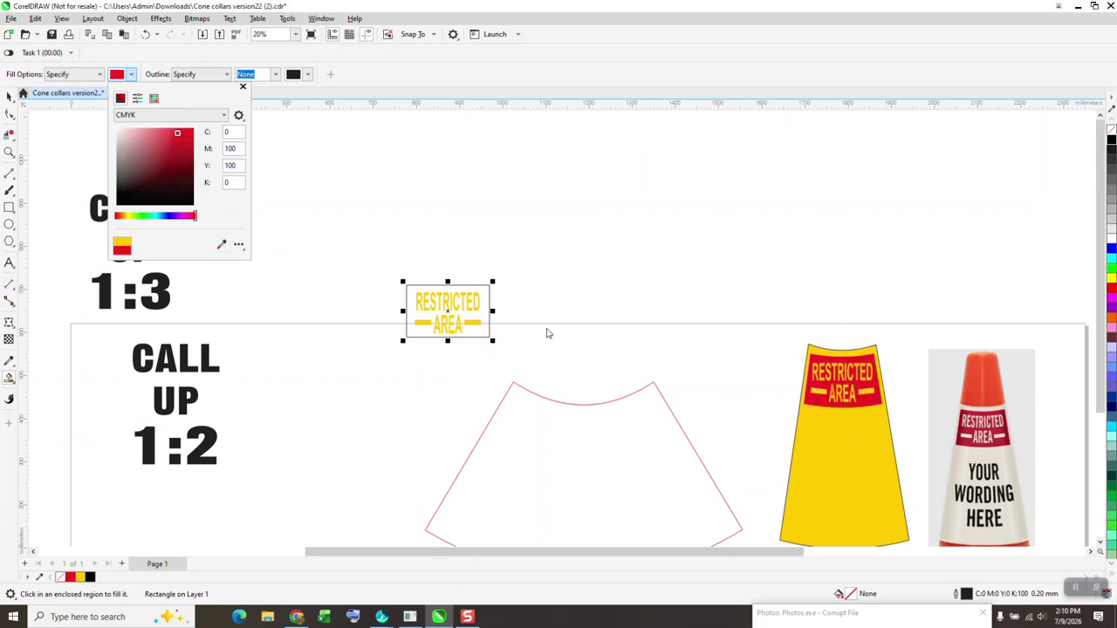
left_click(475, 299)
left_click(477, 298)
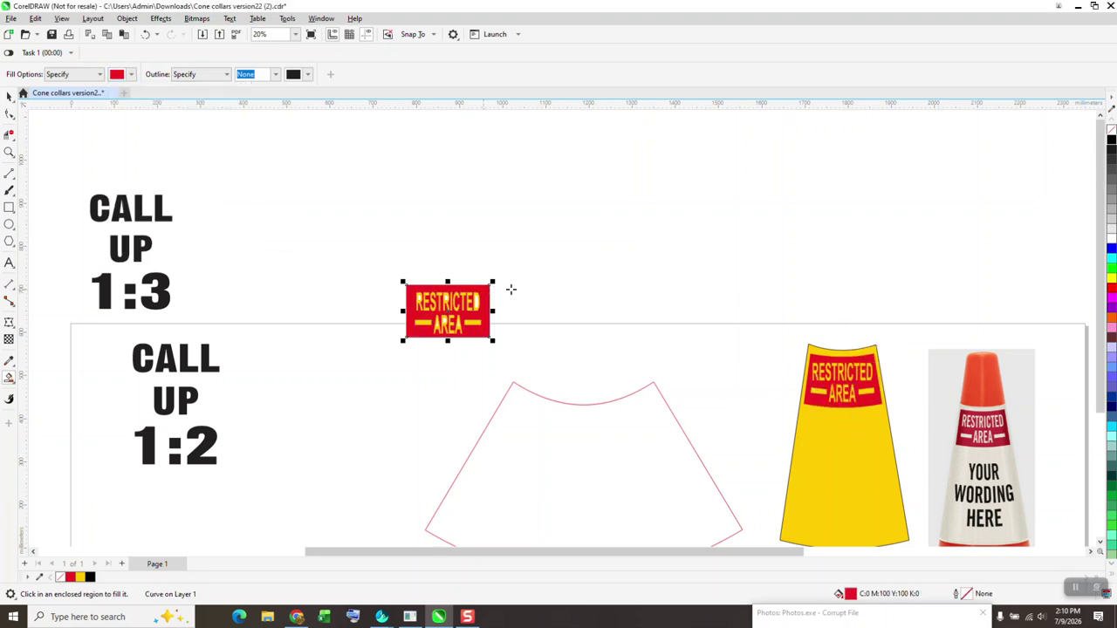
Fill the white openings inside the R, D and A letters of RESTRICTED AREA with the same red
left_click(10, 152)
left_click(44, 153)
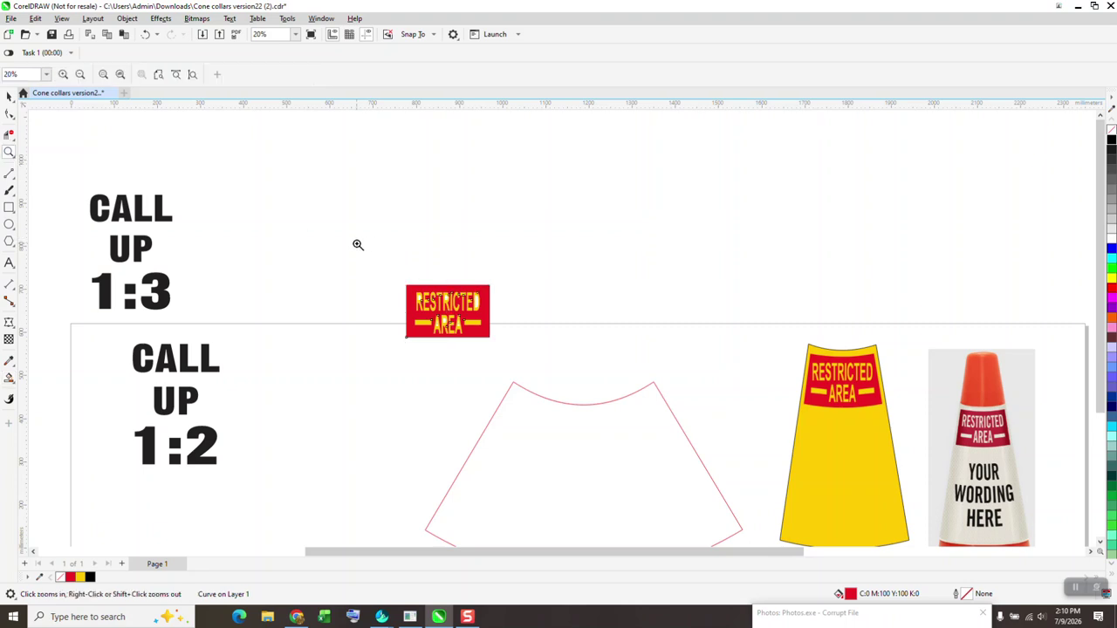
left_click_drag(356, 244, 602, 361)
left_click(9, 379)
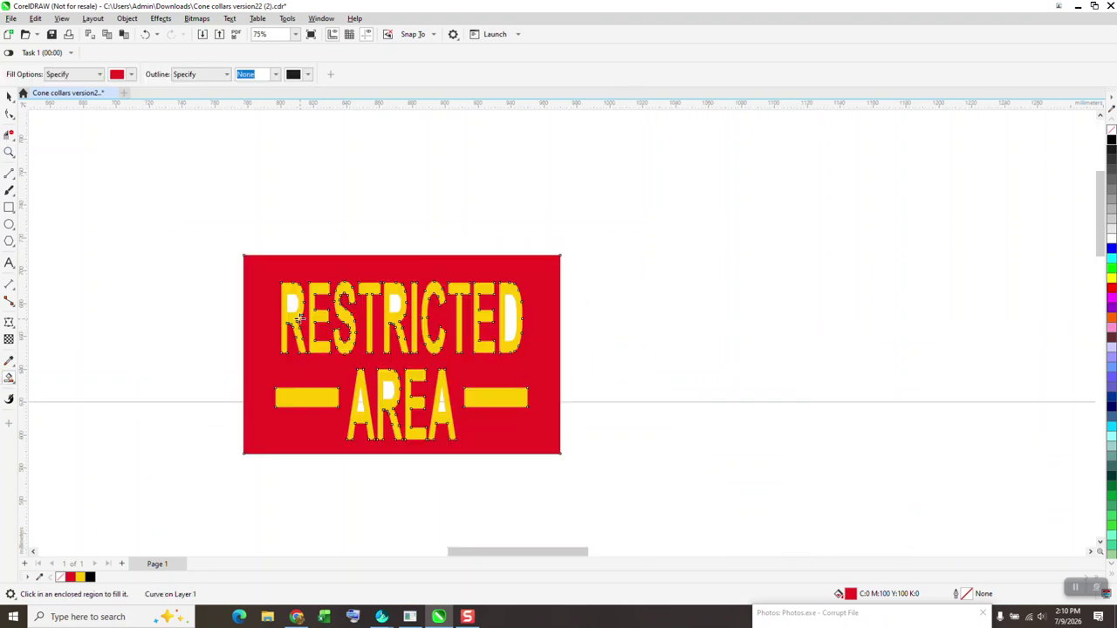
left_click(506, 307)
left_click(440, 401)
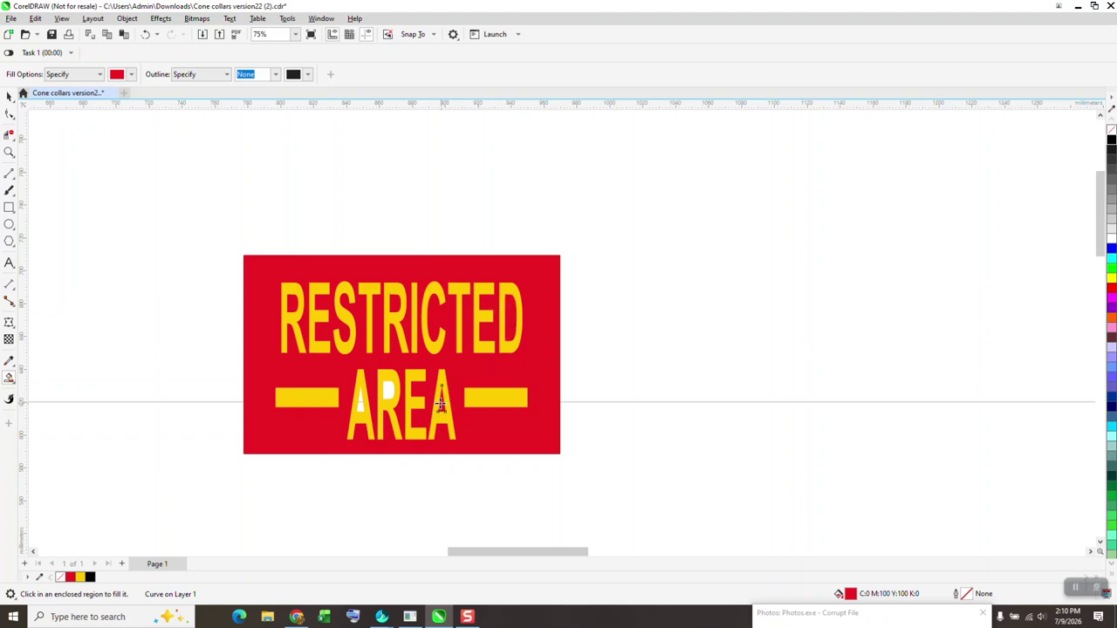
left_click(389, 392)
left_click(361, 404)
Group the red rectangle, its fill pieces and the RESTRICTED AREA lettering into one sign
left_click(10, 96)
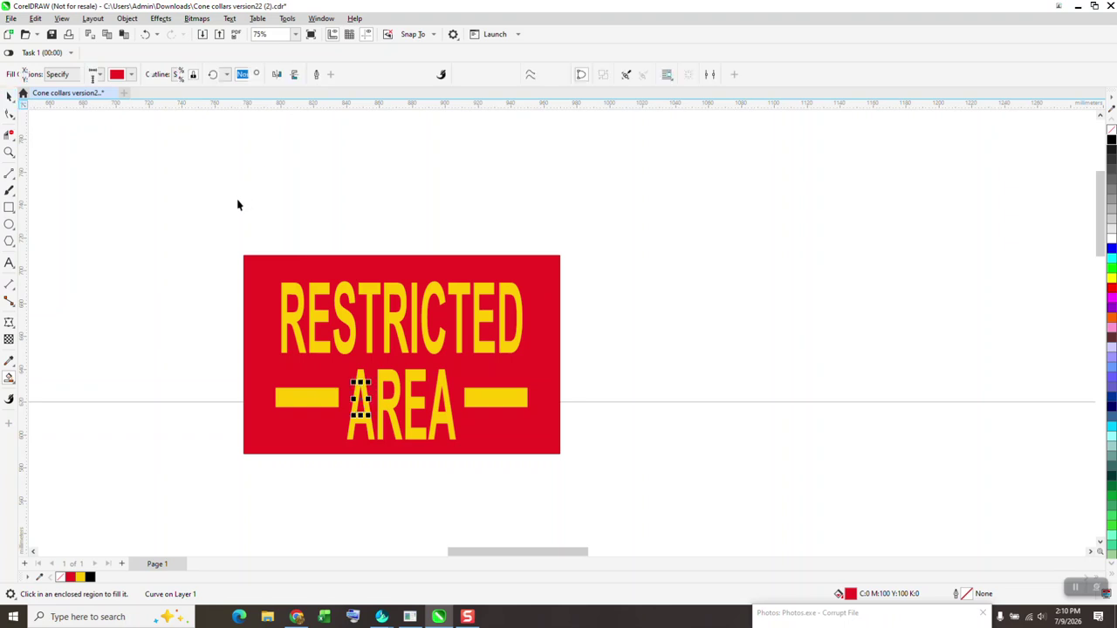
left_click_drag(231, 204, 675, 528)
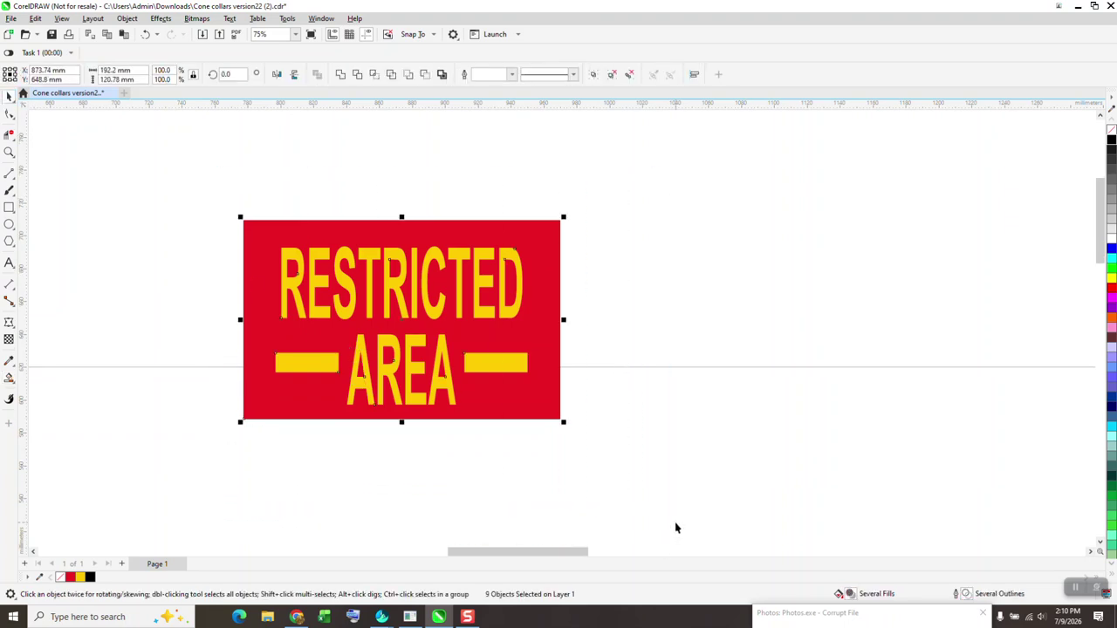
key("ctrl+g")
key("F4")
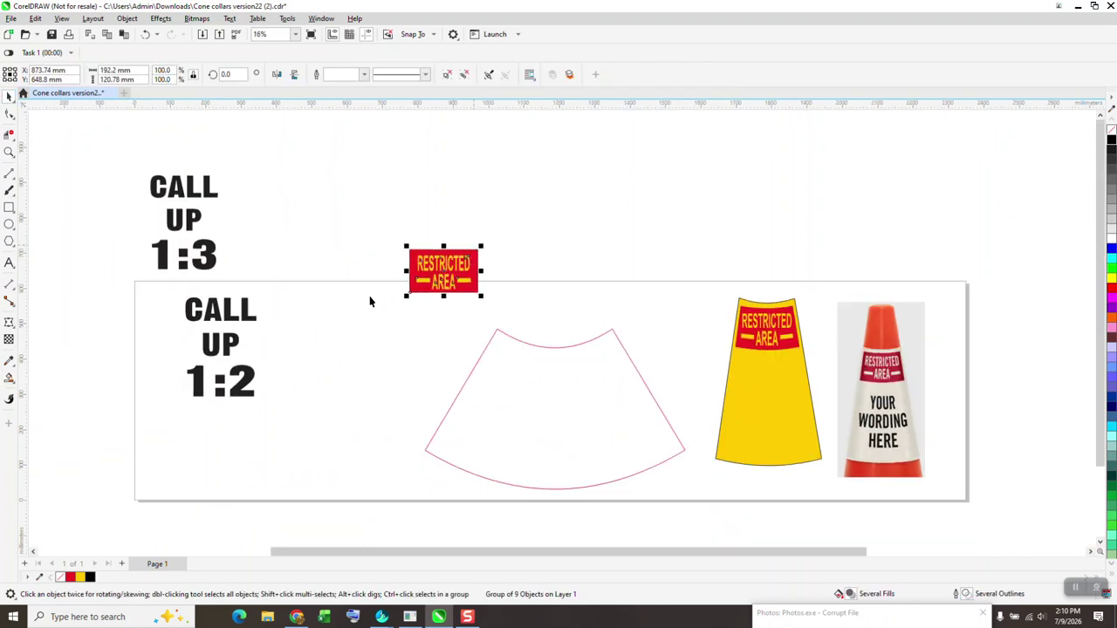
Group the CALL UP 1:2 wording and move it closer to the red-outlined collar template
left_click_drag(166, 301, 384, 431)
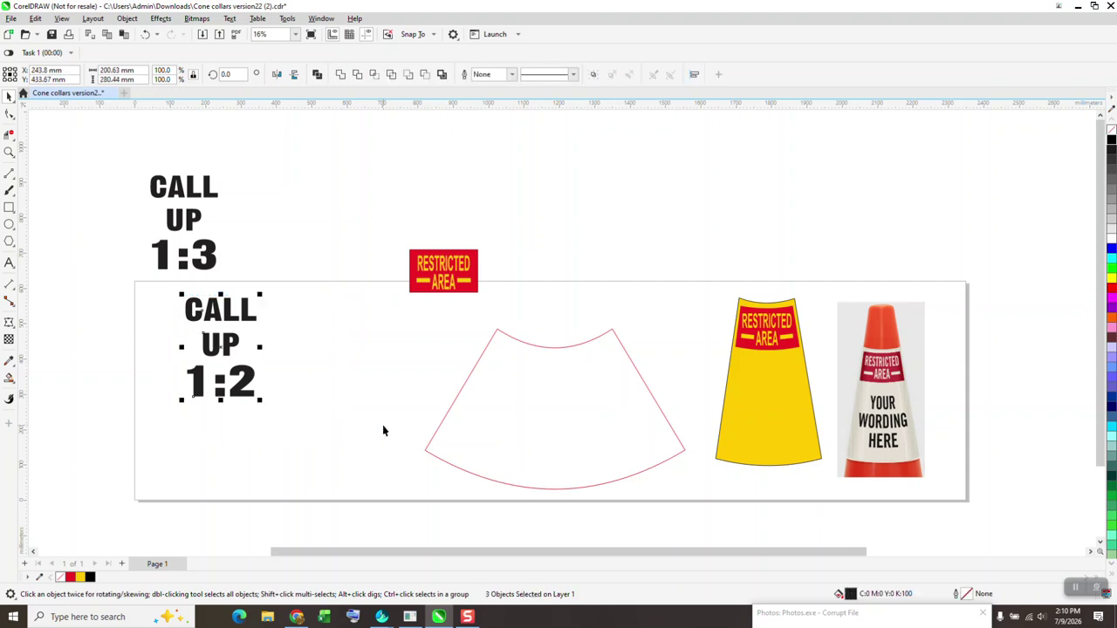
key("ctrl+g")
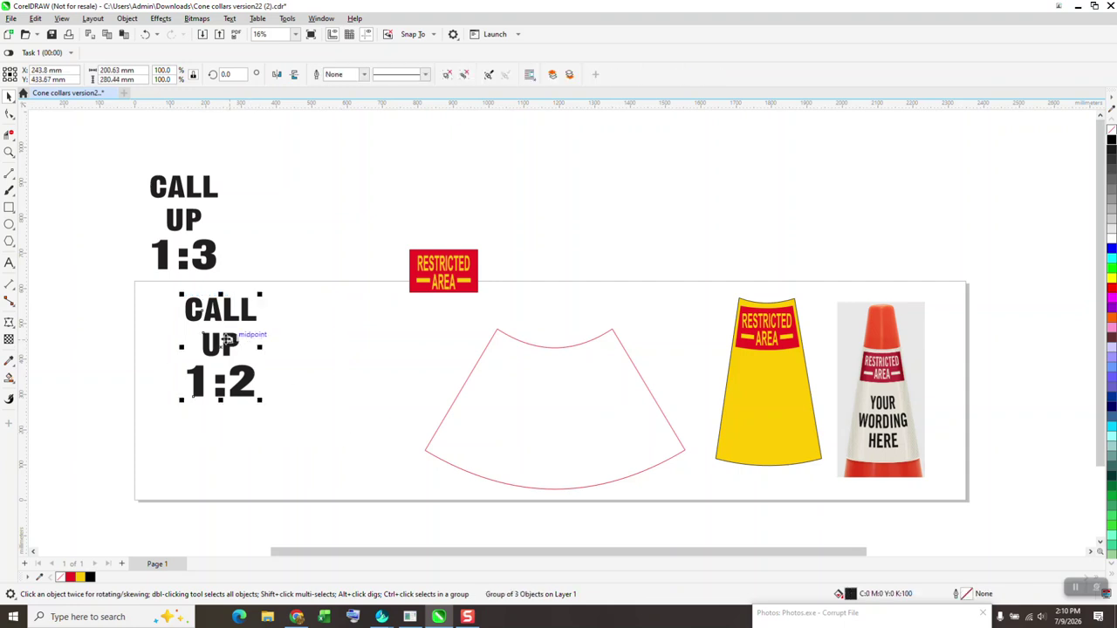
left_click_drag(228, 347, 335, 369)
Place a copy of the RESTRICTED AREA sign beside the CALL UP 1:3 wording and move the original above CALL UP 1:2
left_click(417, 273)
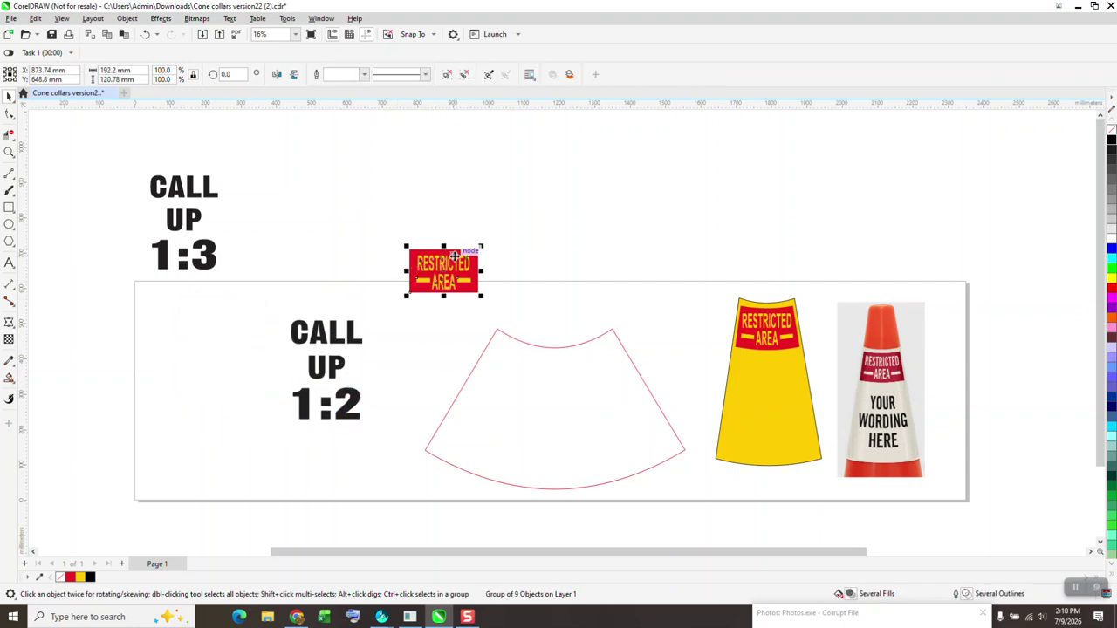
left_click_drag(452, 279, 296, 244)
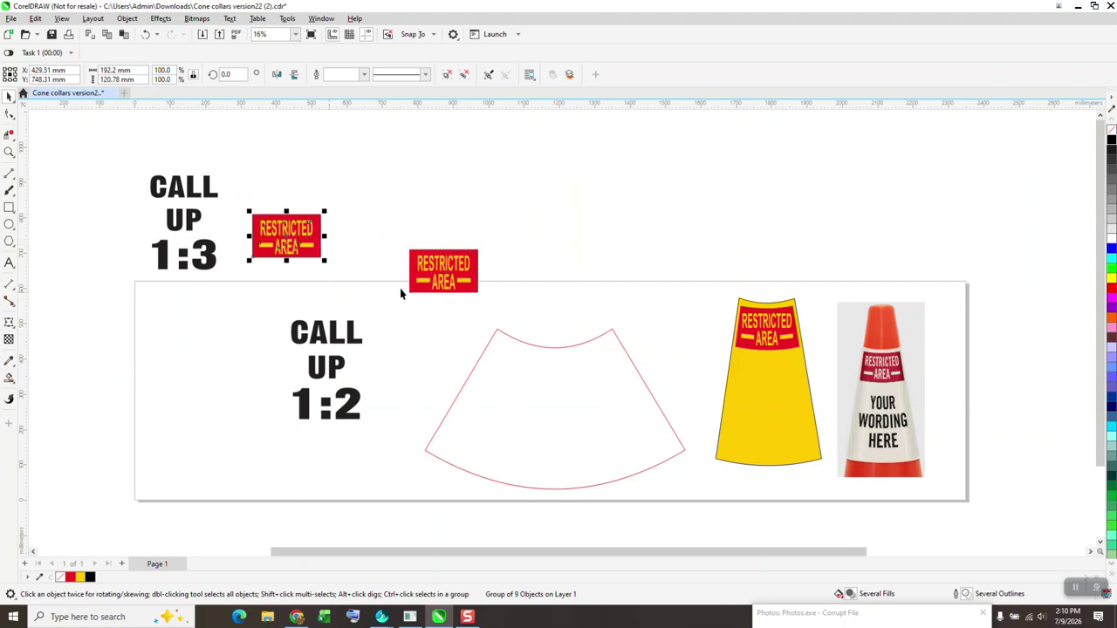
left_click_drag(443, 277, 324, 299)
Centre the RESTRICTED AREA sign horizontally over the CALL UP 1:2 wording and group the two
left_click(325, 335)
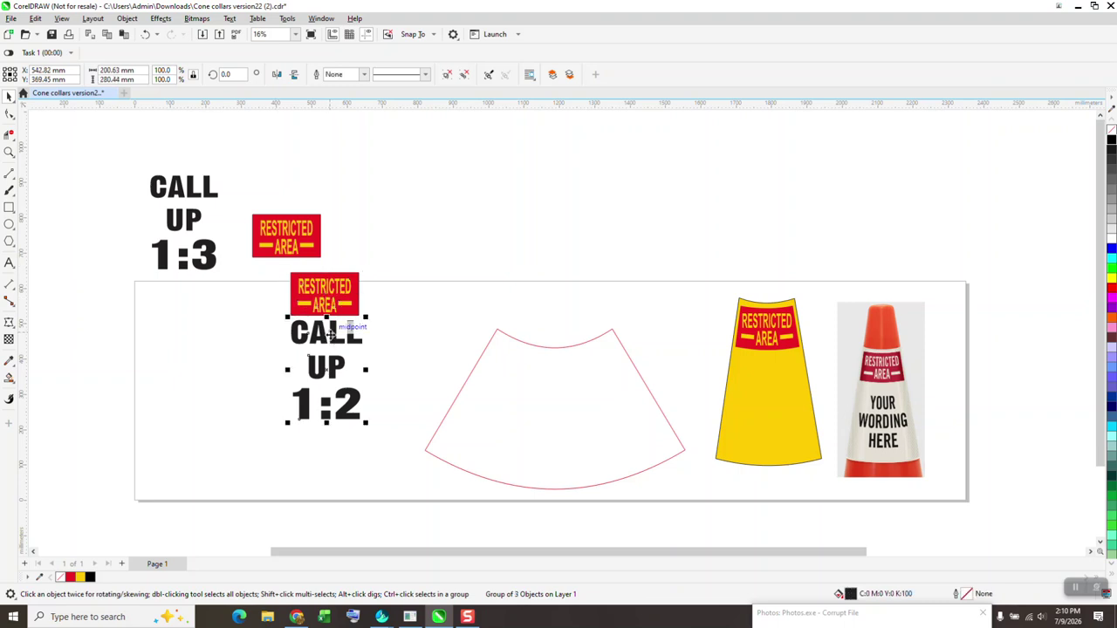
left_click_drag(276, 269, 424, 451)
key("c")
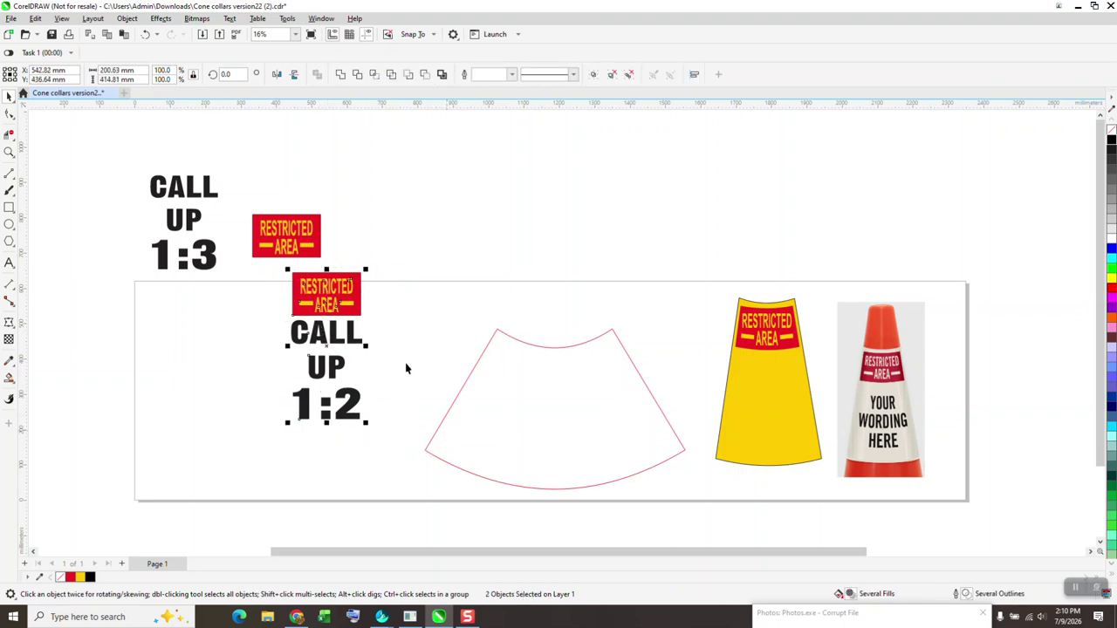
left_click_drag(276, 269, 421, 451)
key("ctrl+g")
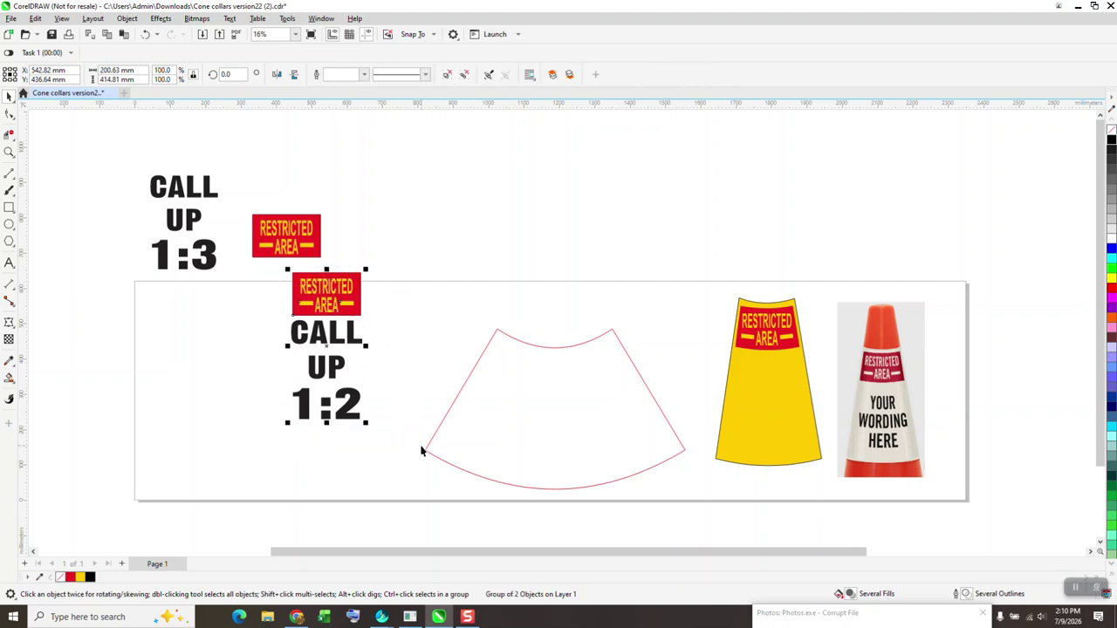
Move the RESTRICTED AREA copy directly above CALL UP 1:3 and group the three 1:3 wording lines
left_click_drag(302, 249, 198, 161)
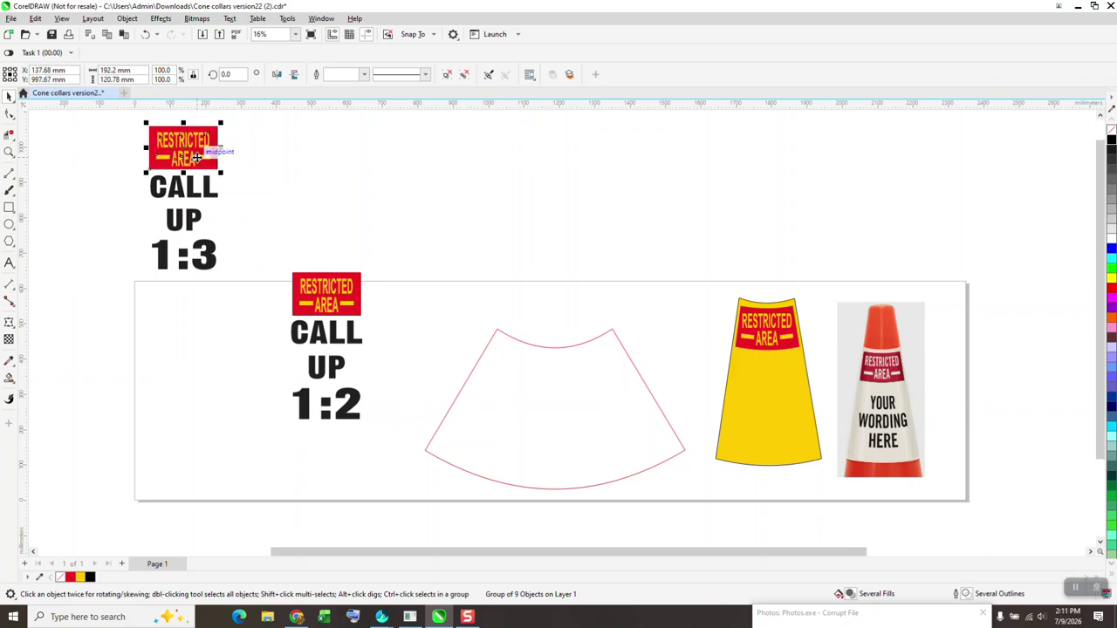
left_click(185, 197)
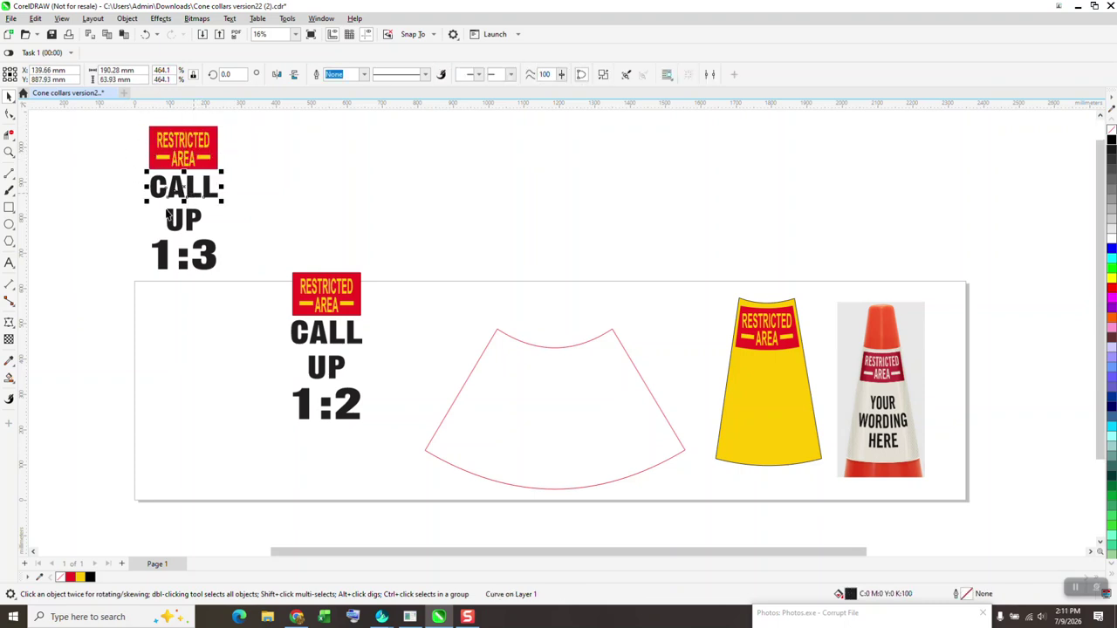
left_click_drag(135, 179, 282, 324)
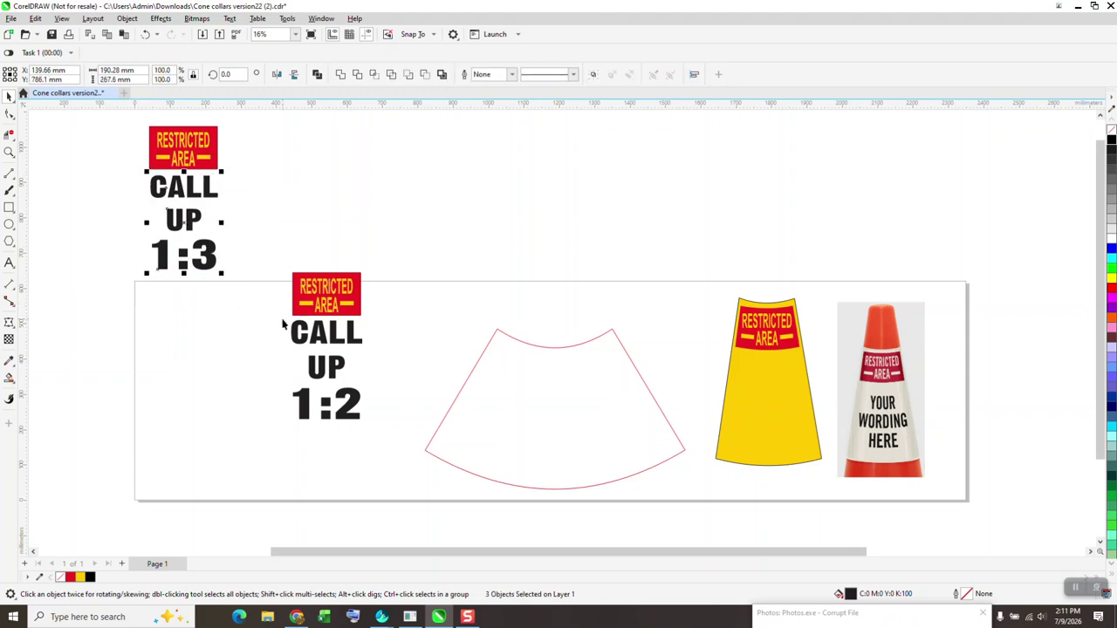
key("ctrl+g")
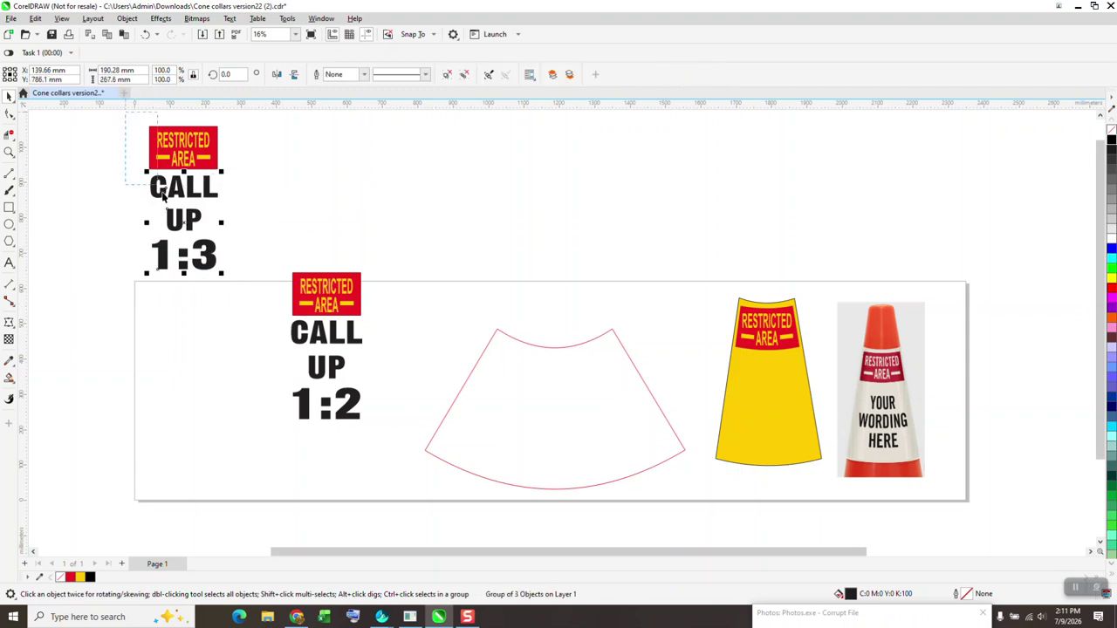
Centre the RESTRICTED AREA sign horizontally over the CALL UP 1:3 wording and group the two
left_click_drag(250, 277, 274, 321)
key("c")
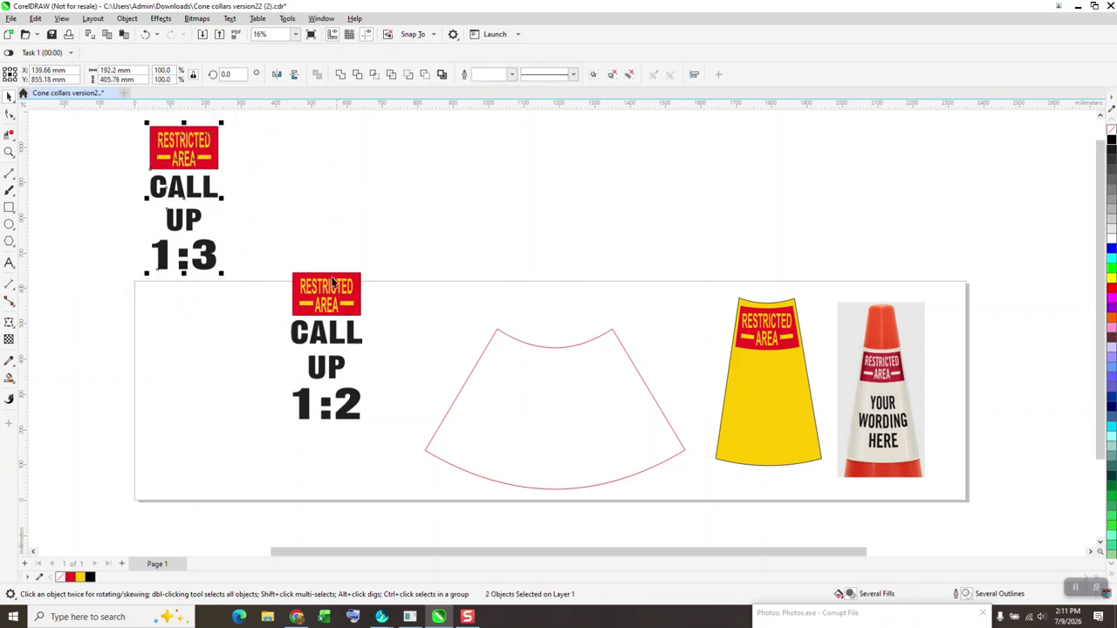
key("ctrl+g")
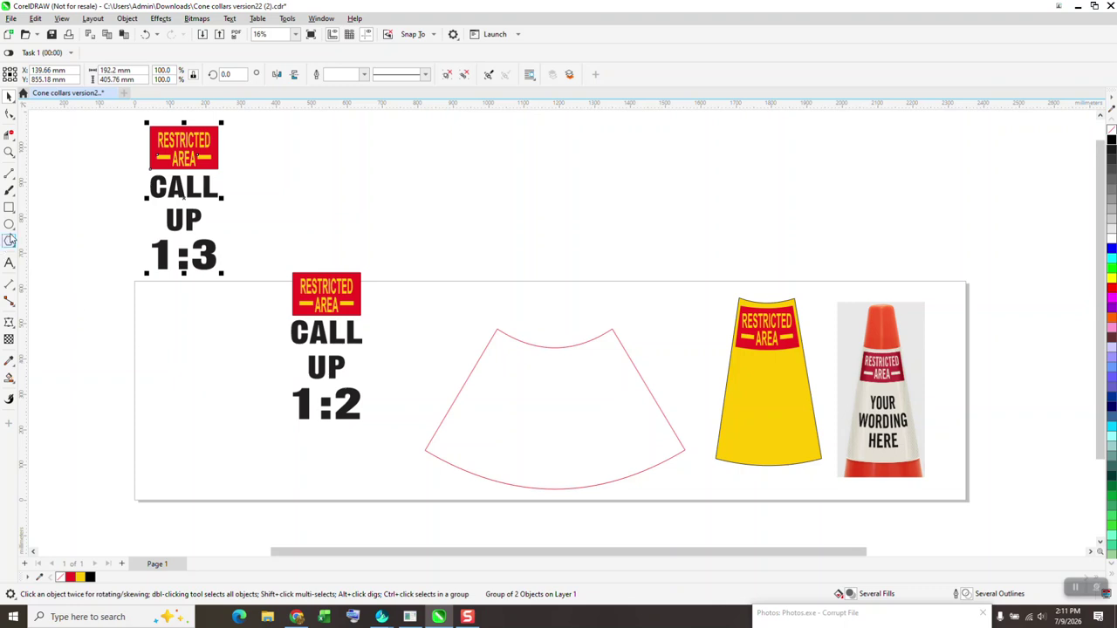
Draw a vertical line about 800 mm long centred on the page and centre the red cone collar template on it
left_click(541, 398)
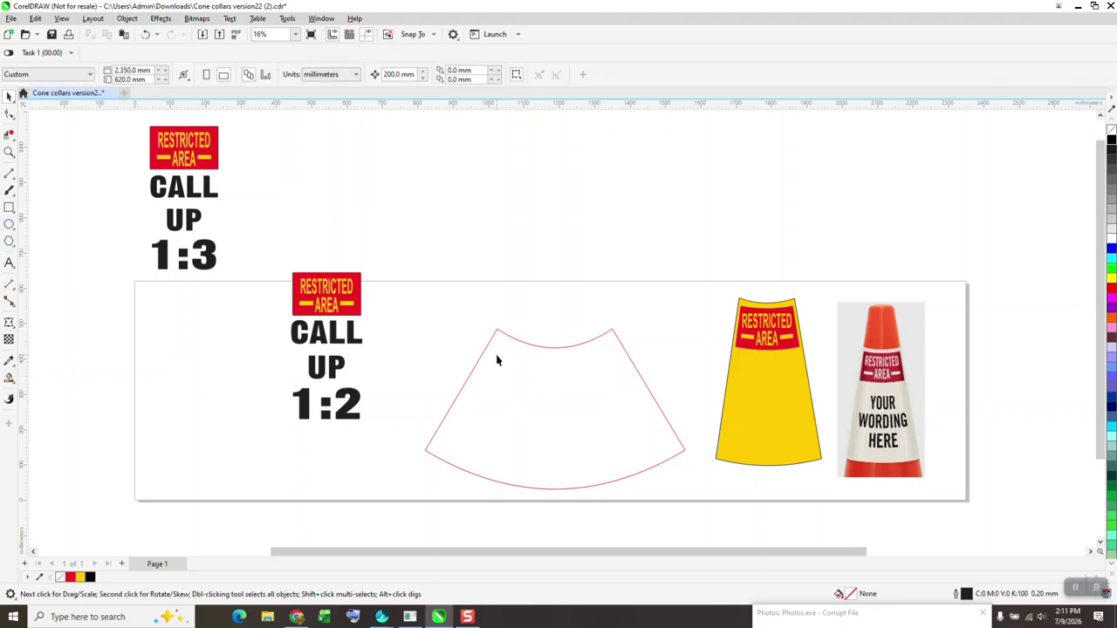
left_click(8, 172)
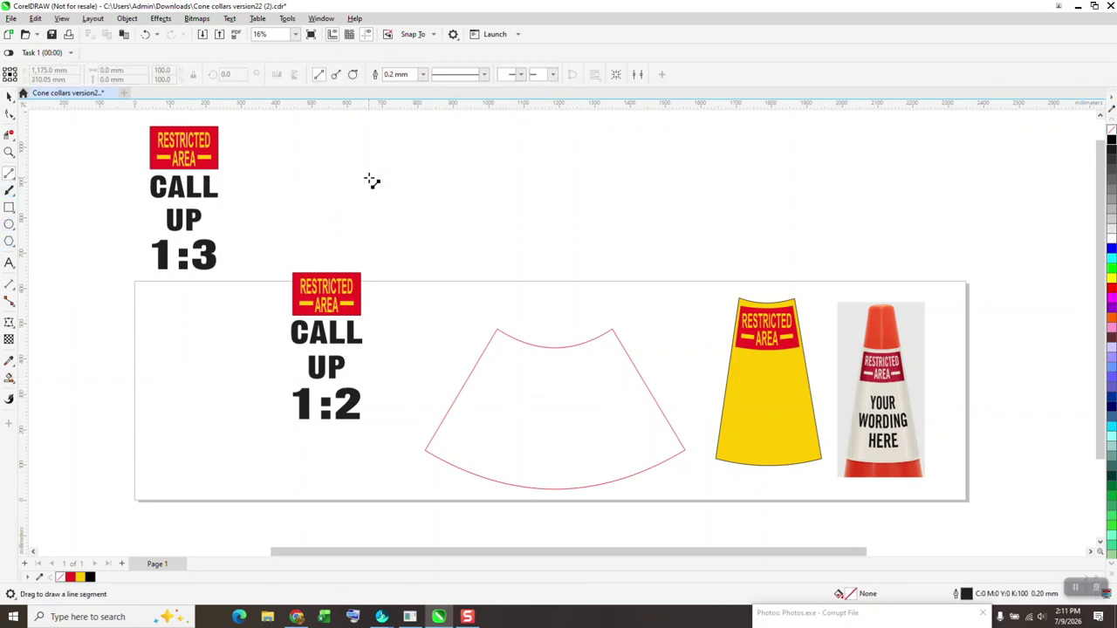
left_click_drag(417, 162, 416, 451)
key("p")
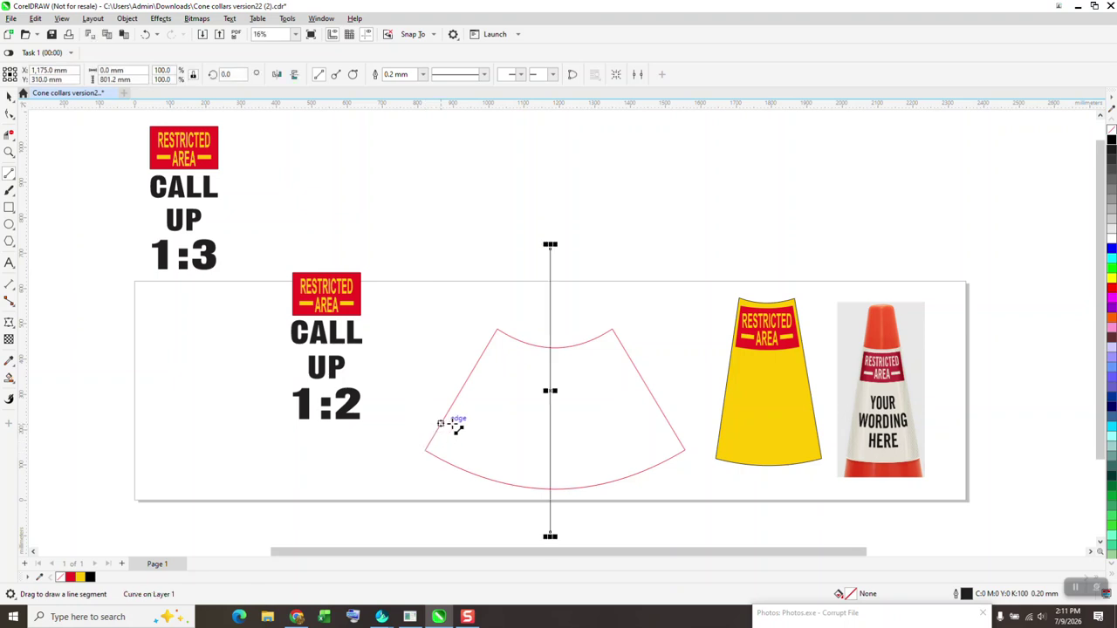
key("space")
left_click(613, 335)
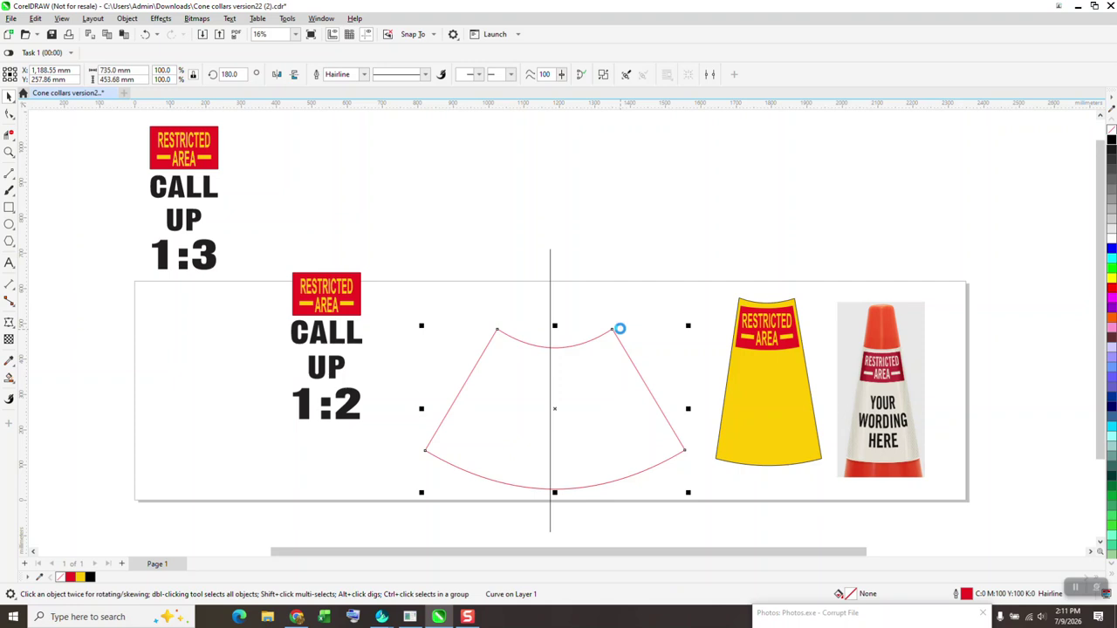
key("p")
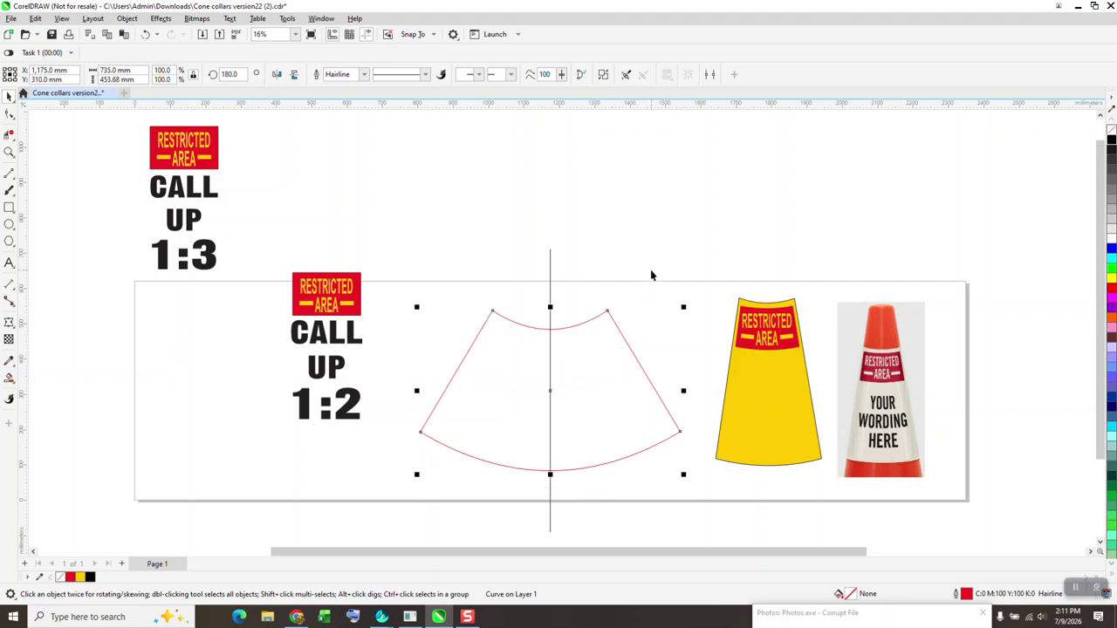
Smart-fill each half of the divided template and move both filled shapes up 600 mm, clear of the template
scroll(609, 296, "down", 1)
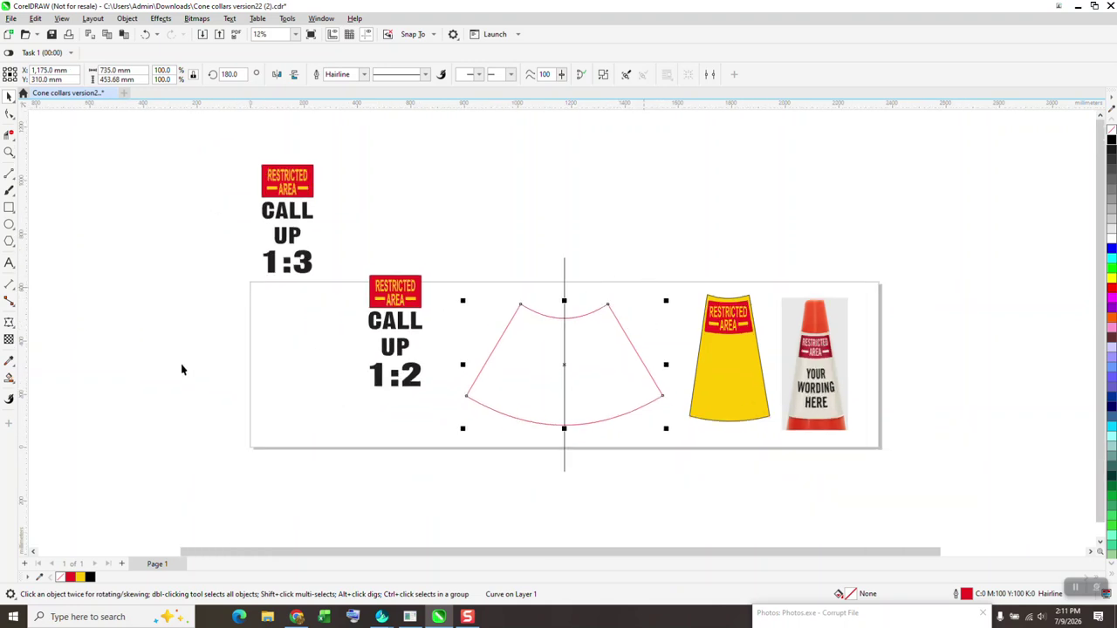
left_click(9, 378)
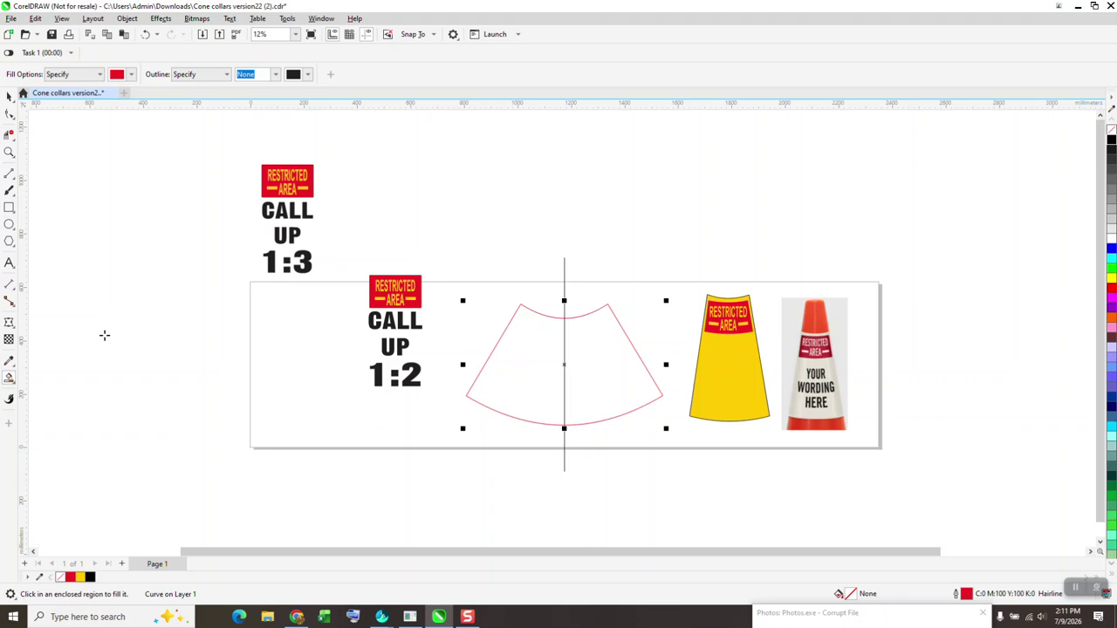
left_click(520, 353)
key("Up")
key("Up")
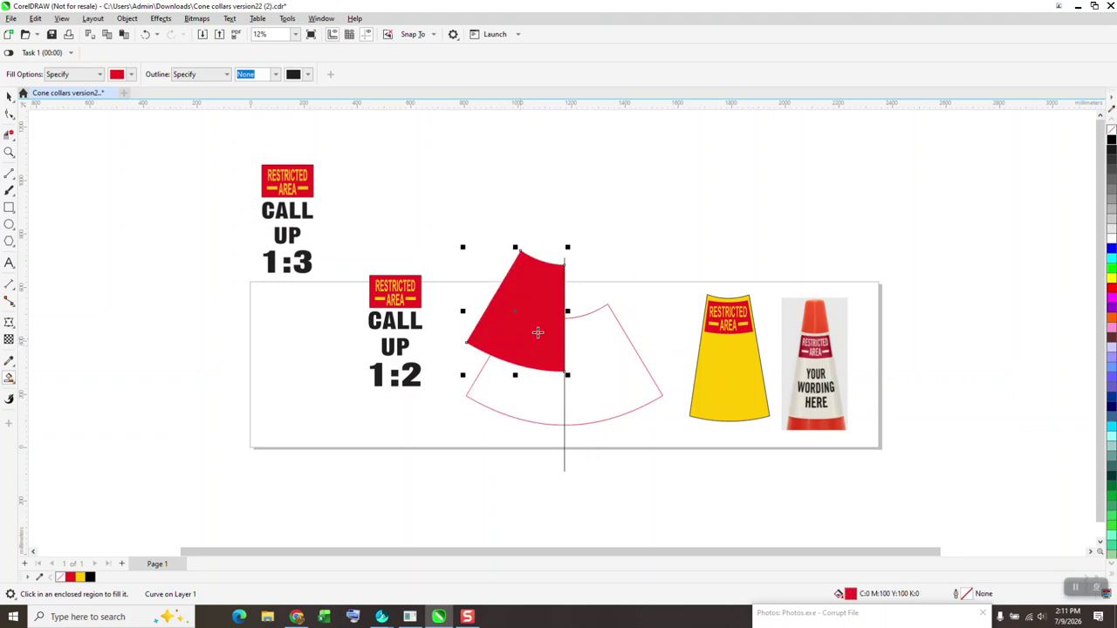
key("Up")
left_click(604, 332)
key("Up")
key("Up")
key("Up")
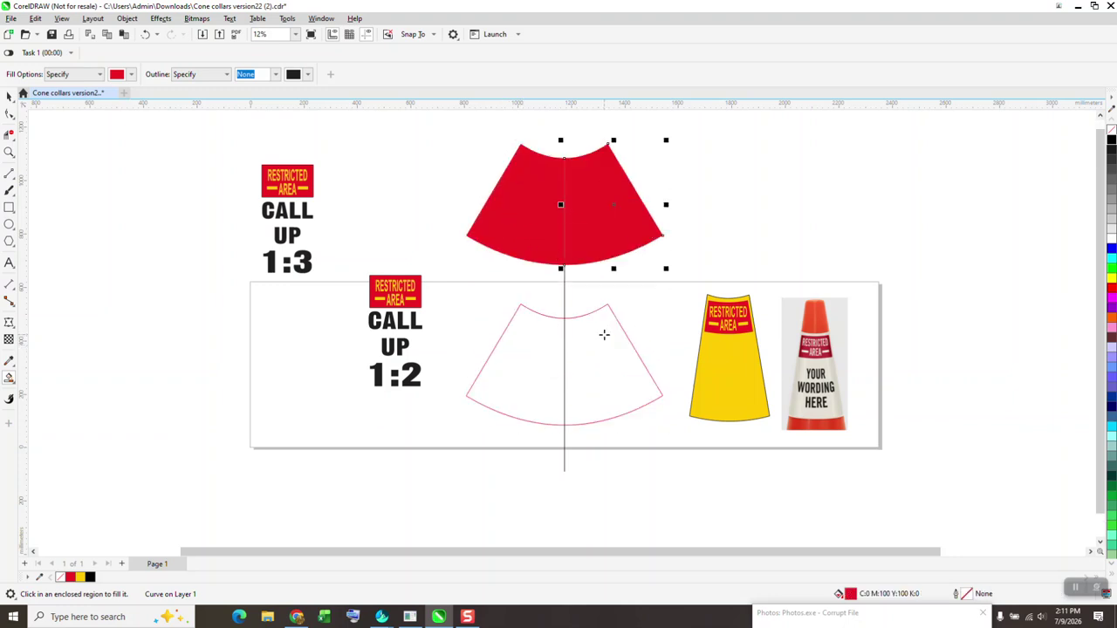
Remove the fill from both copied template halves and give them a black outline
left_click(9, 96)
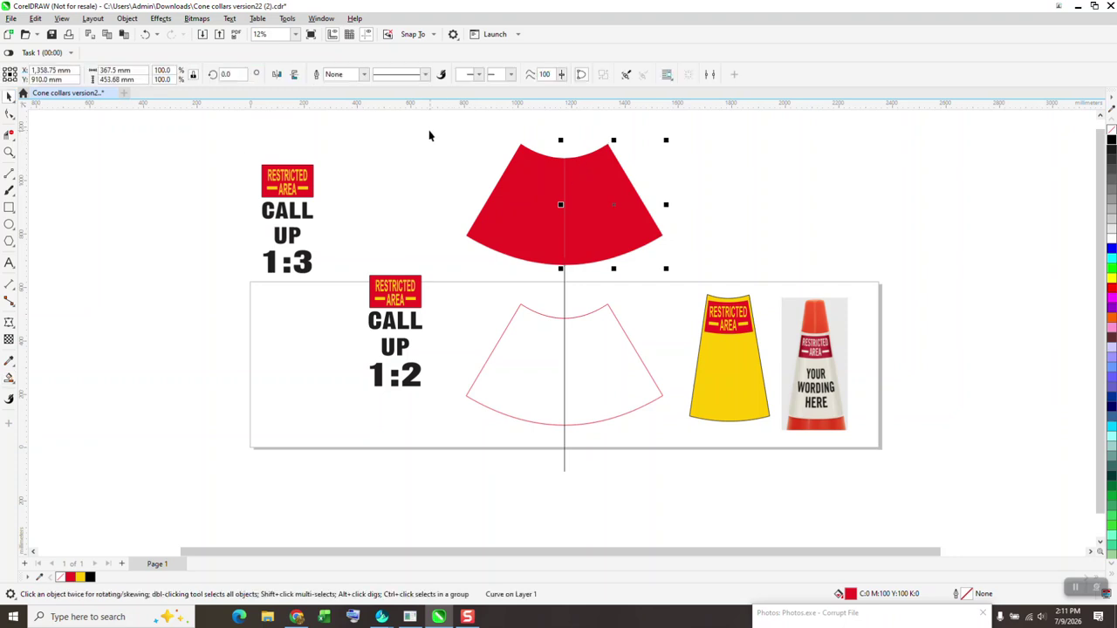
left_click_drag(428, 135, 723, 275)
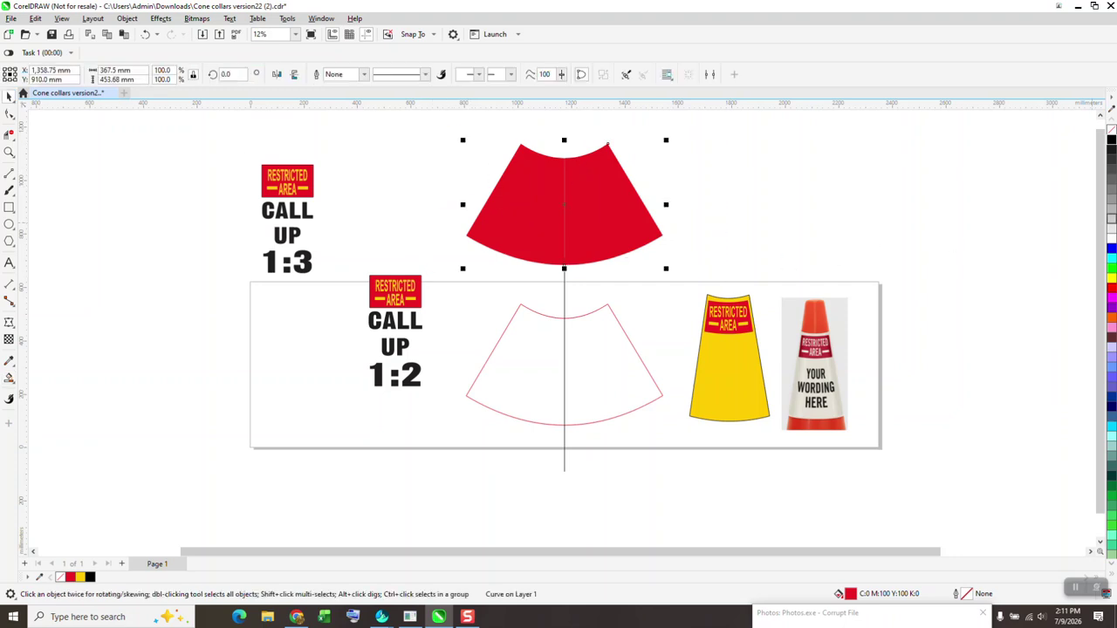
left_click(1112, 130)
right_click(1111, 141)
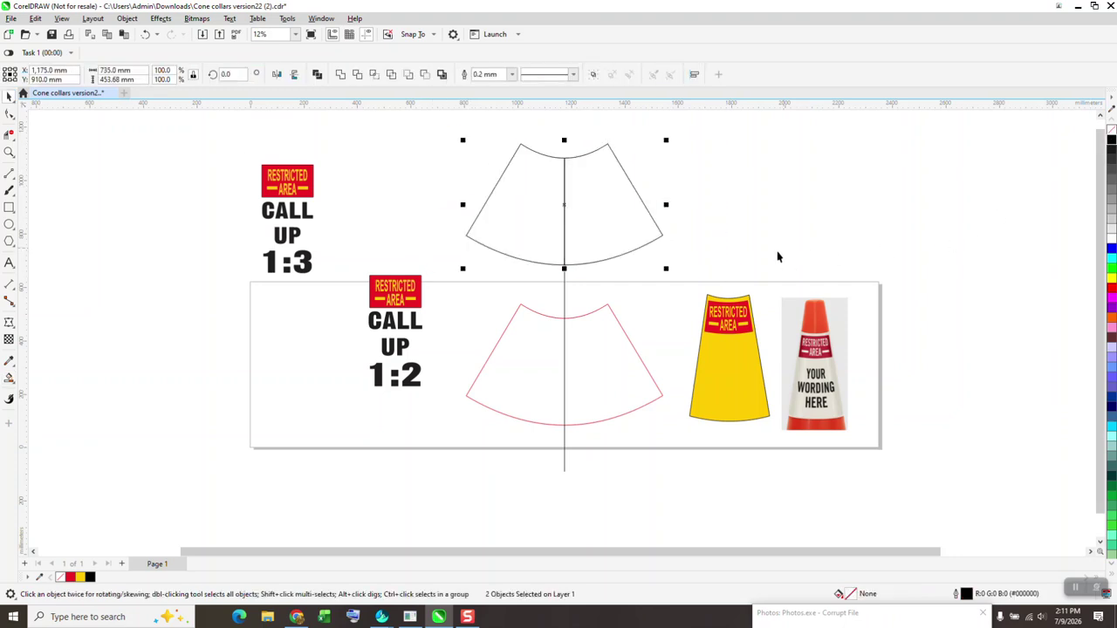
left_click(790, 246)
Apply a one-step inside contour with a 20 mm offset to the left half above the template
left_click(489, 215)
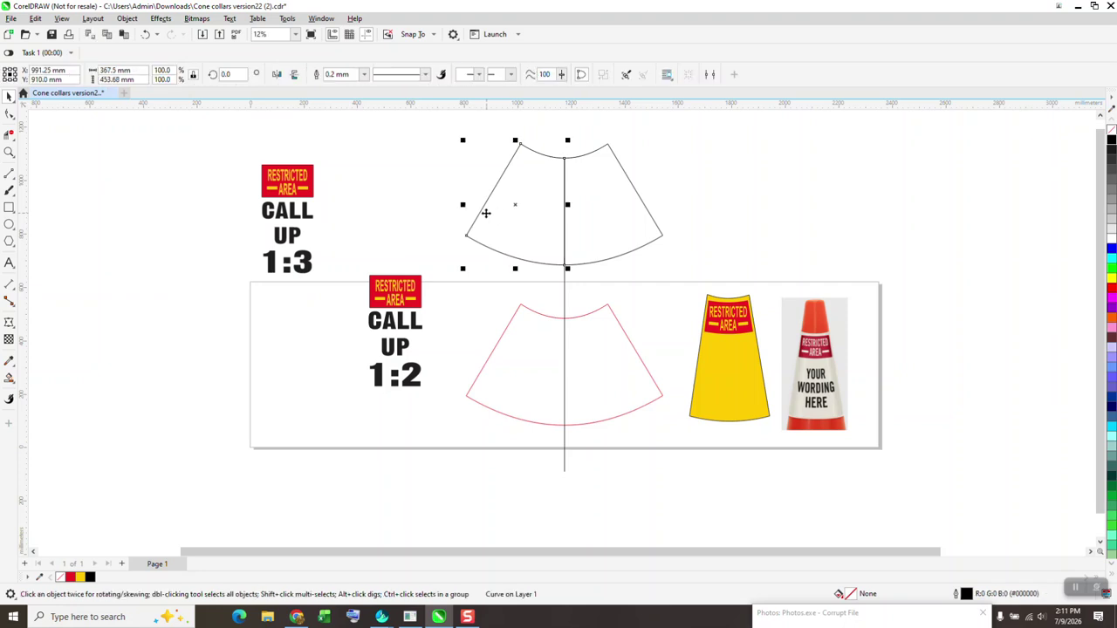
left_click(161, 18)
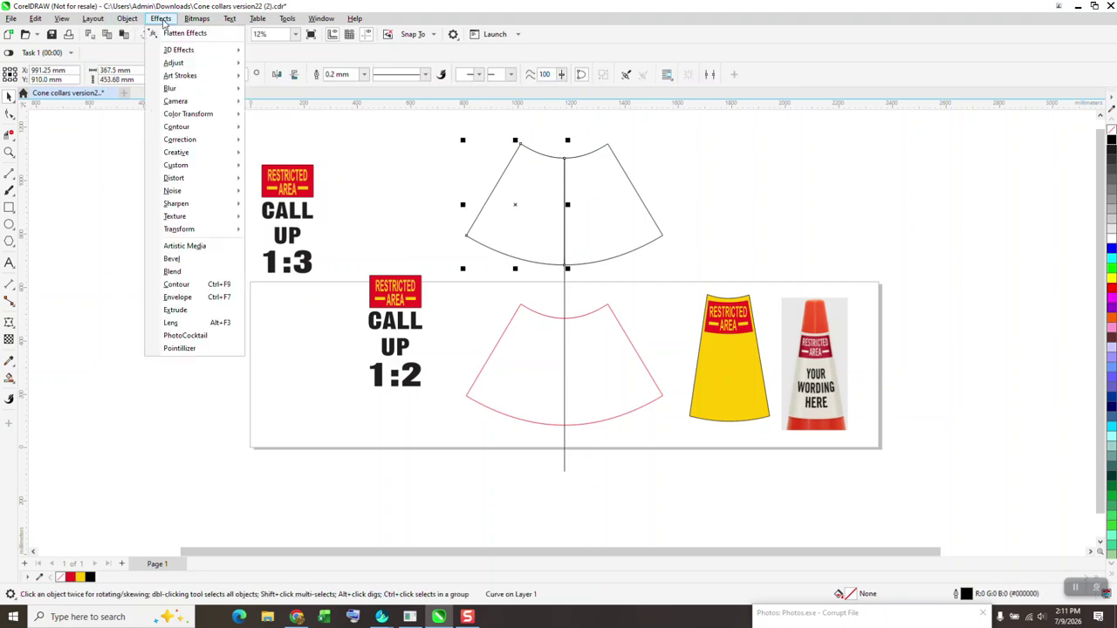
left_click(177, 285)
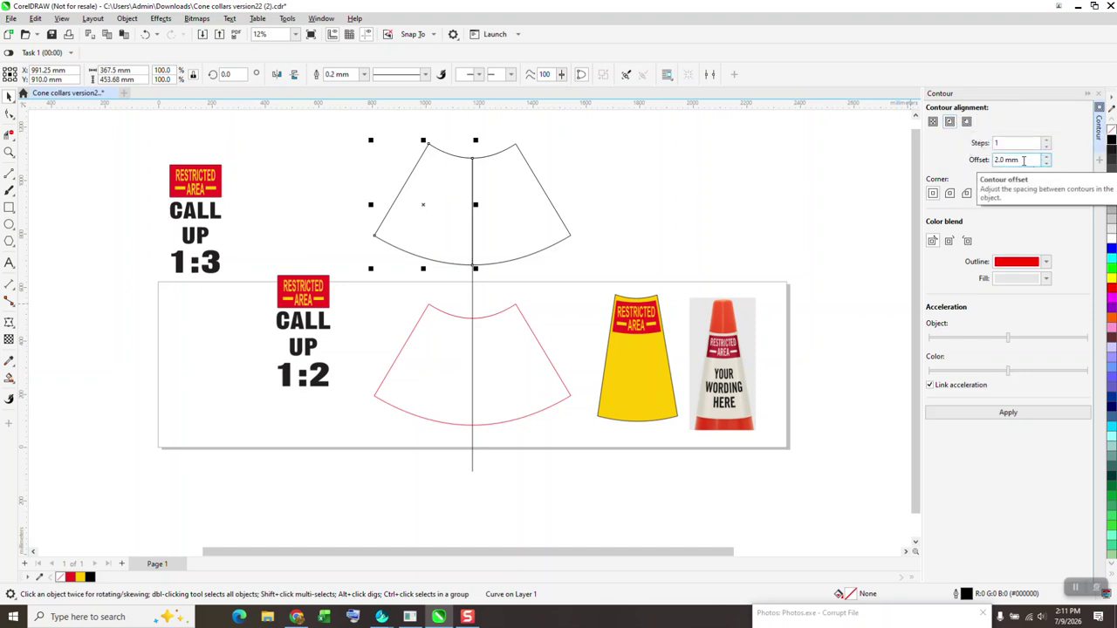
left_click(1026, 417)
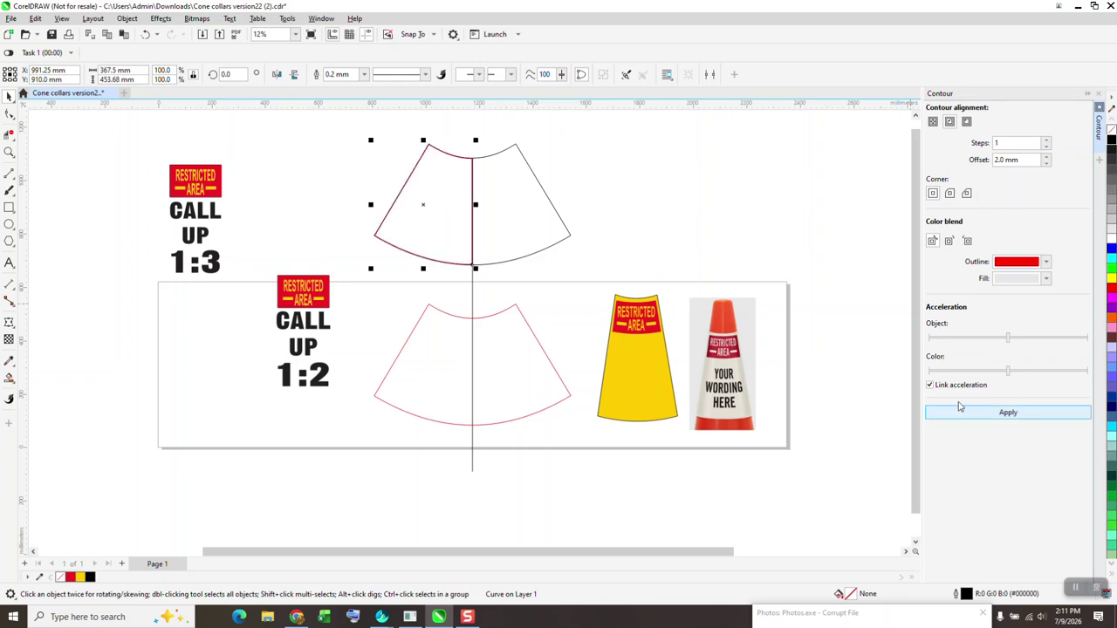
left_click(145, 34)
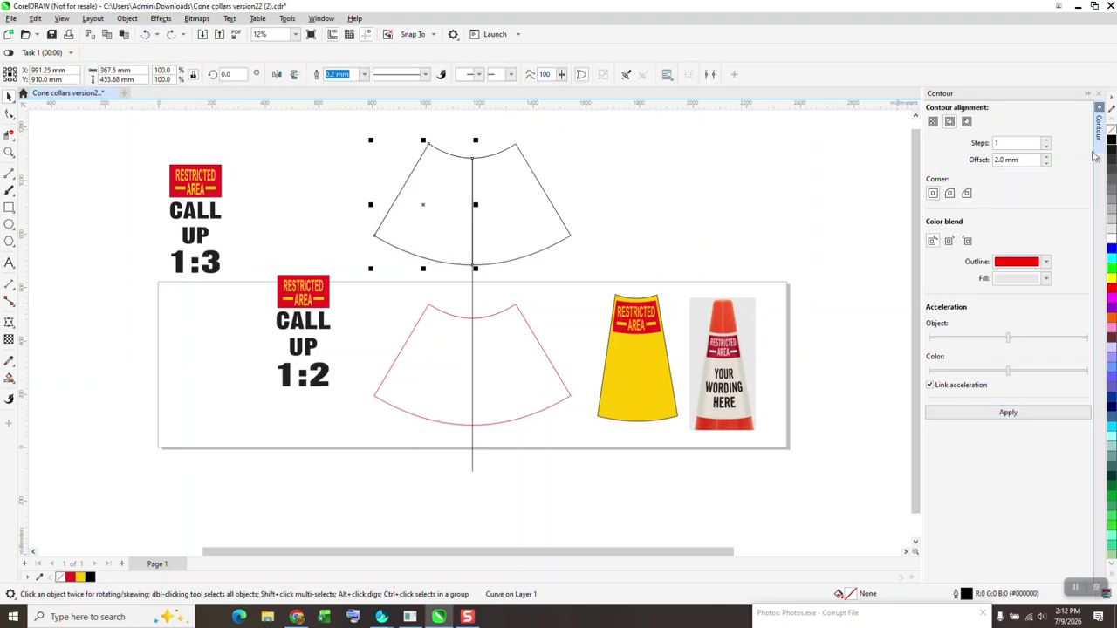
triple_click(1036, 159)
type("20")
left_click(1019, 419)
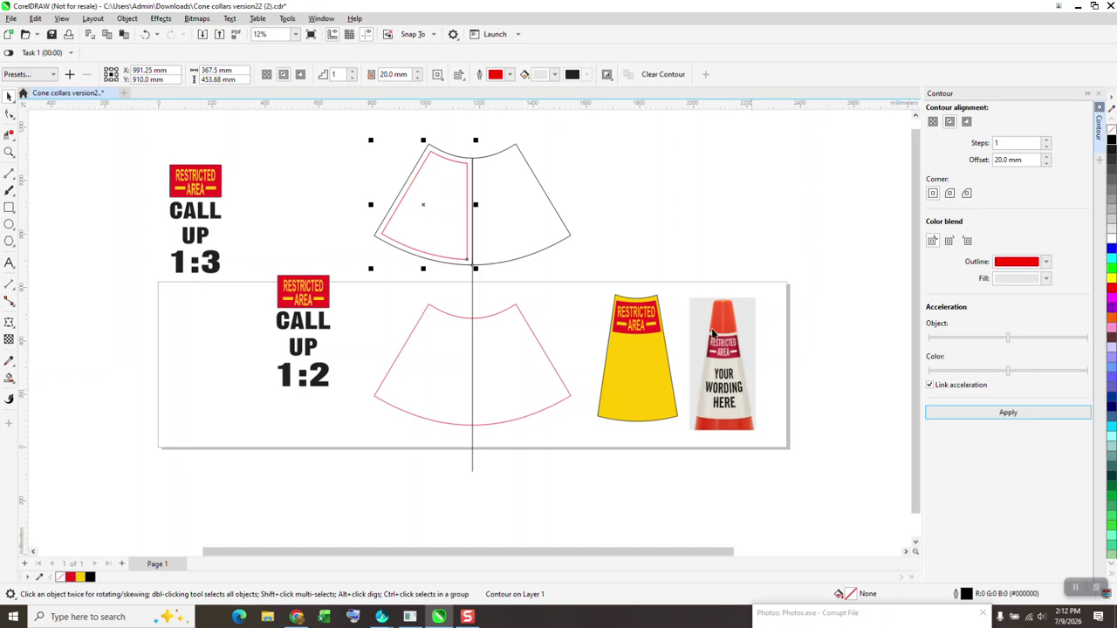
Apply the same 20 mm inside contour to the right half above the template
left_click(687, 186)
left_click(553, 245)
left_click(1009, 411)
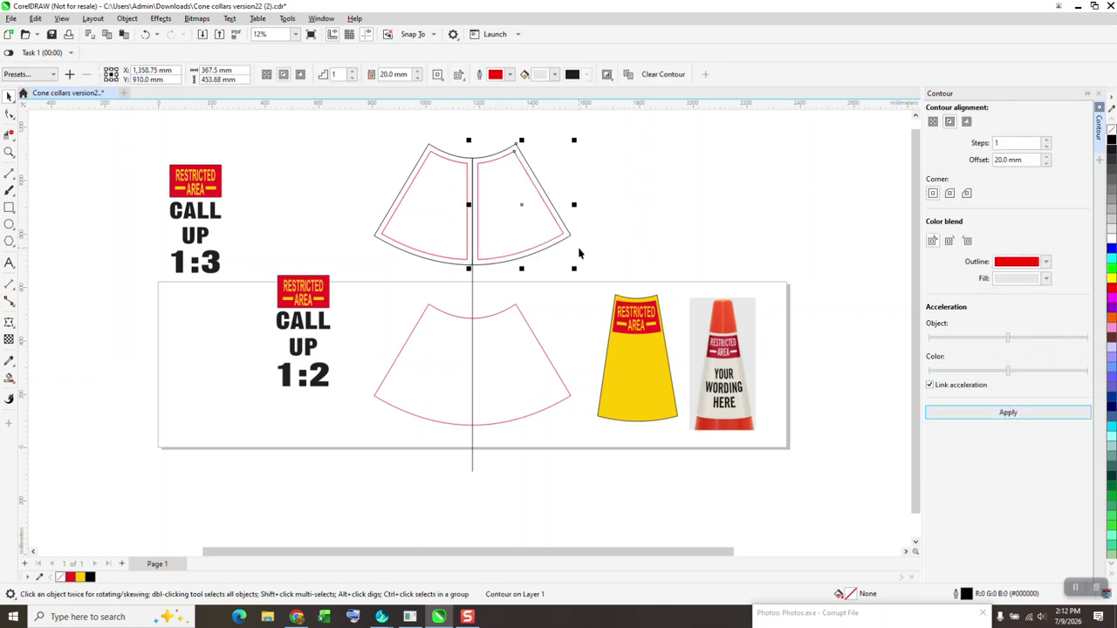
Break the contours of both template halves apart into separate curves
left_click_drag(350, 123, 582, 288)
left_click(128, 18)
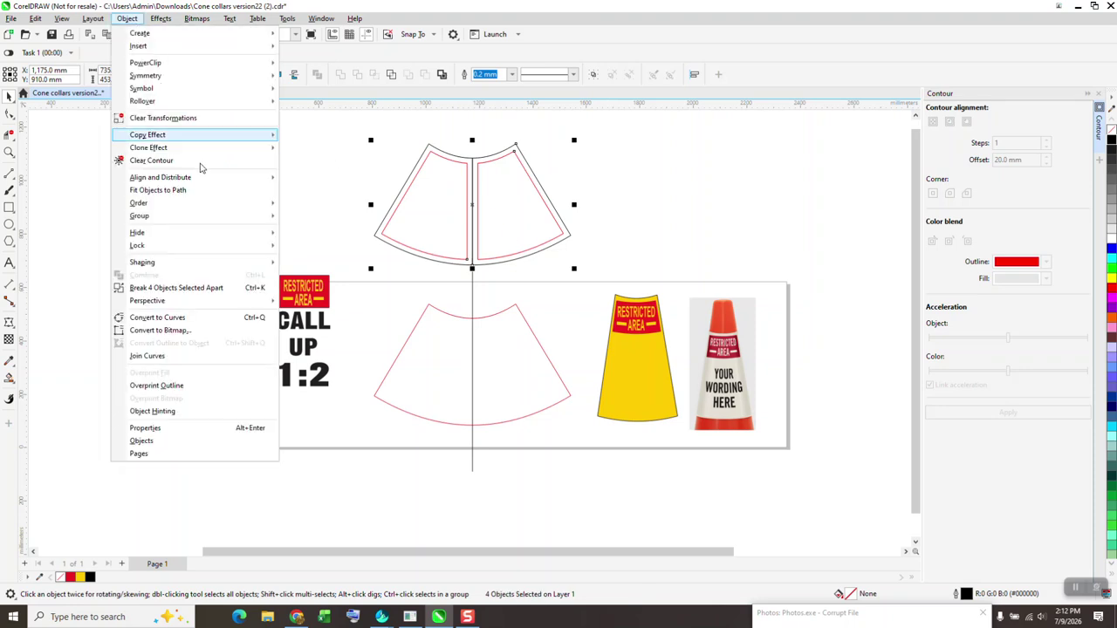
left_click(206, 289)
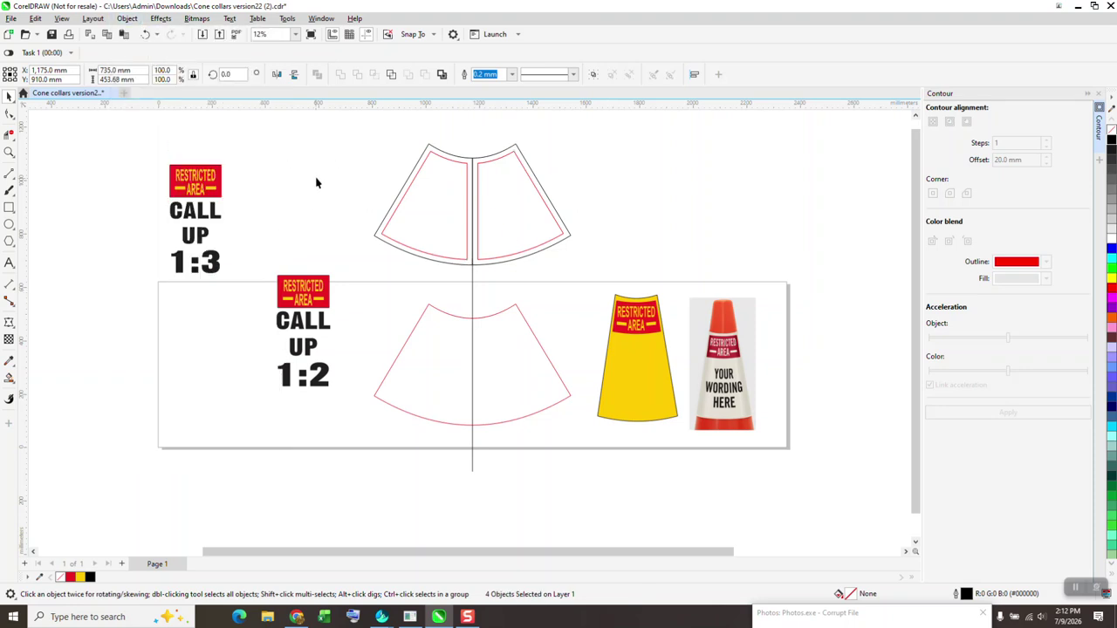
Move the left and right inner contour curves down 600 mm into the red template
left_click(451, 205)
key("Down")
key("Down")
key("Down")
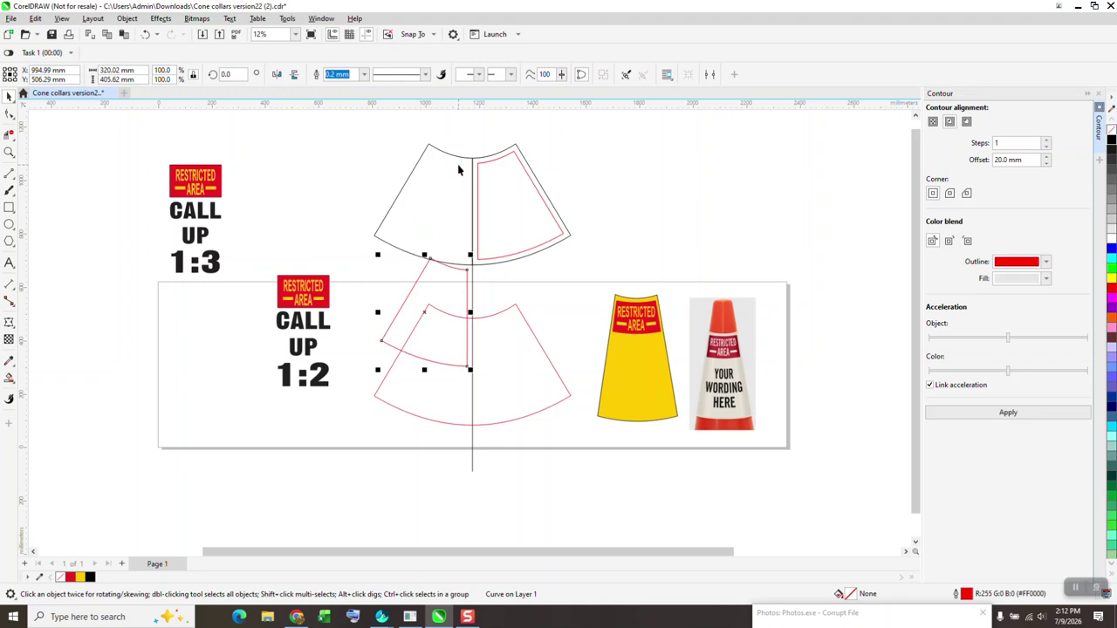
left_click(513, 174)
left_click(513, 178)
key("Down")
key("Down")
key("Down")
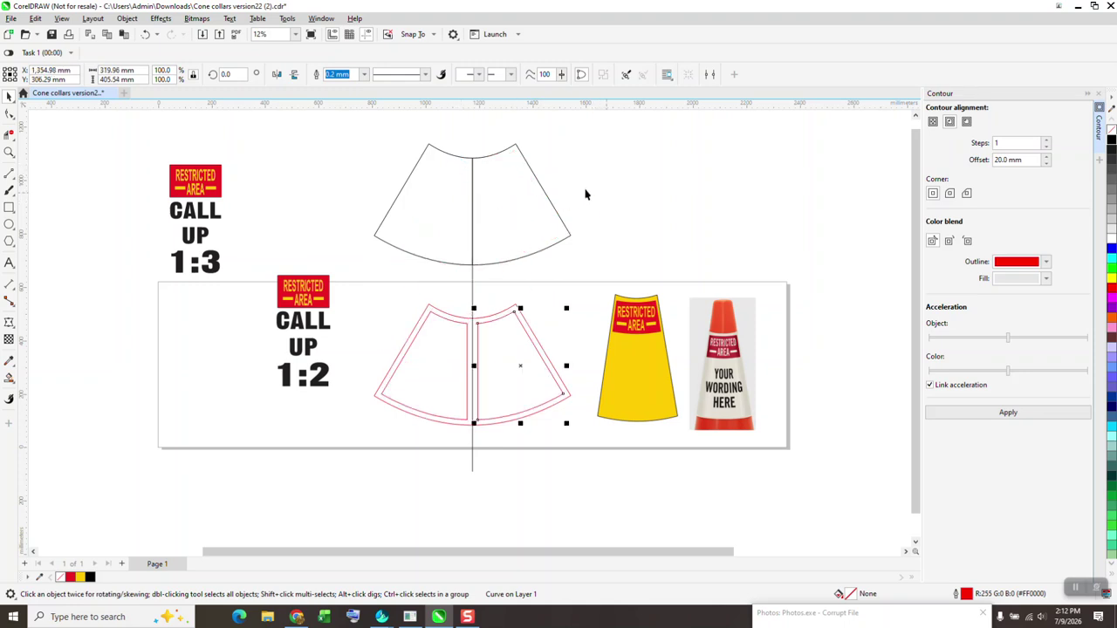
Shape the CALL UP 1:2 group with an envelope created from the right inner contour and move it into the template's right half
left_click_drag(266, 262, 339, 400)
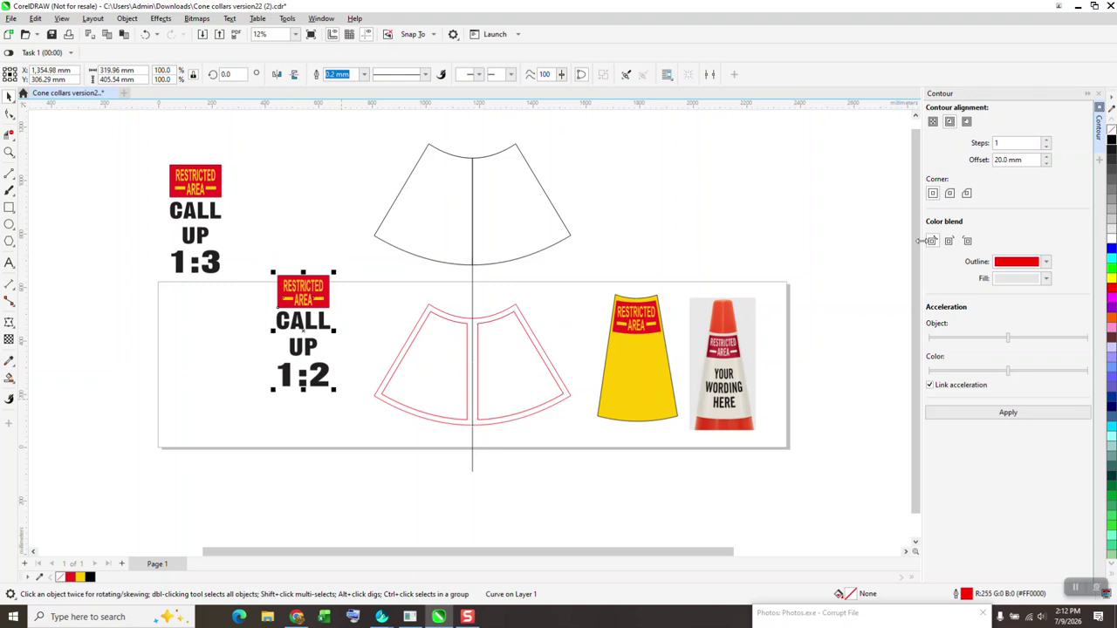
left_click(1100, 95)
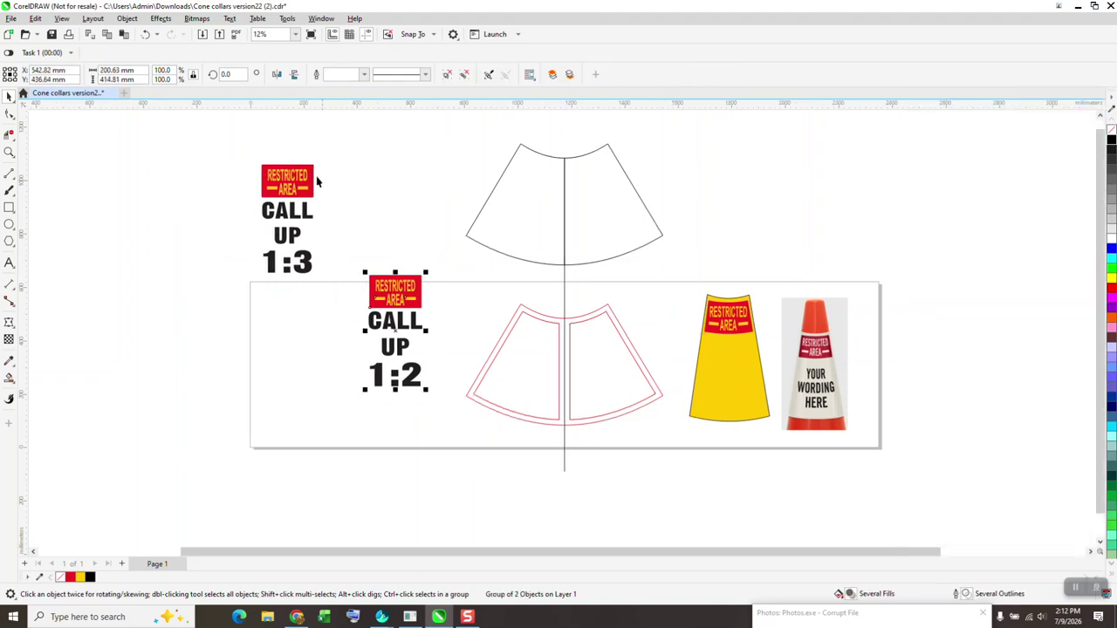
left_click(161, 18)
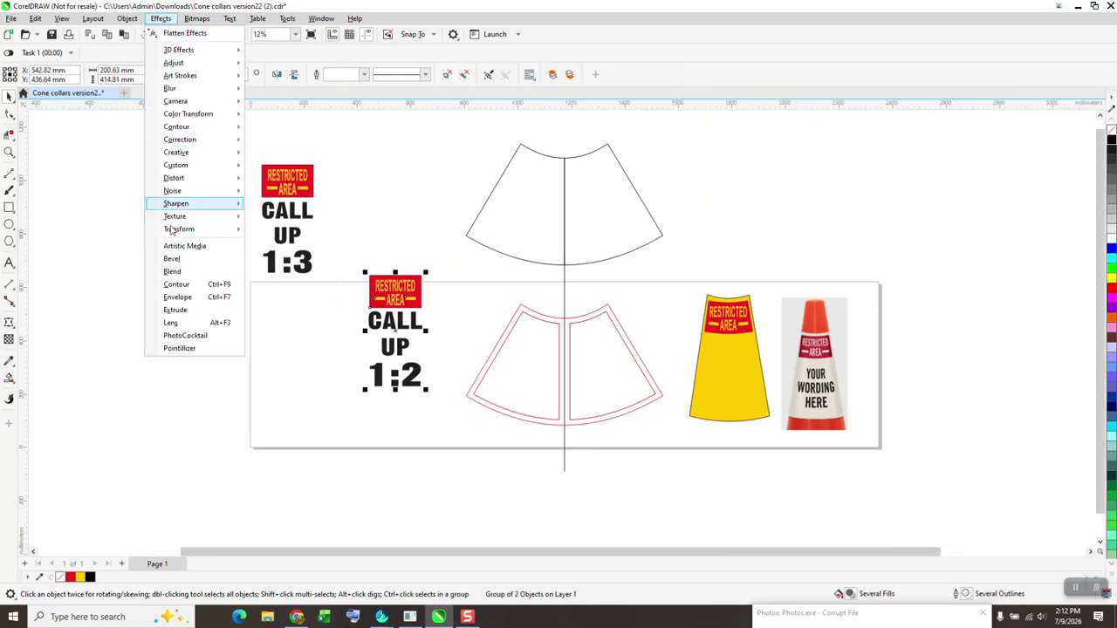
left_click(195, 300)
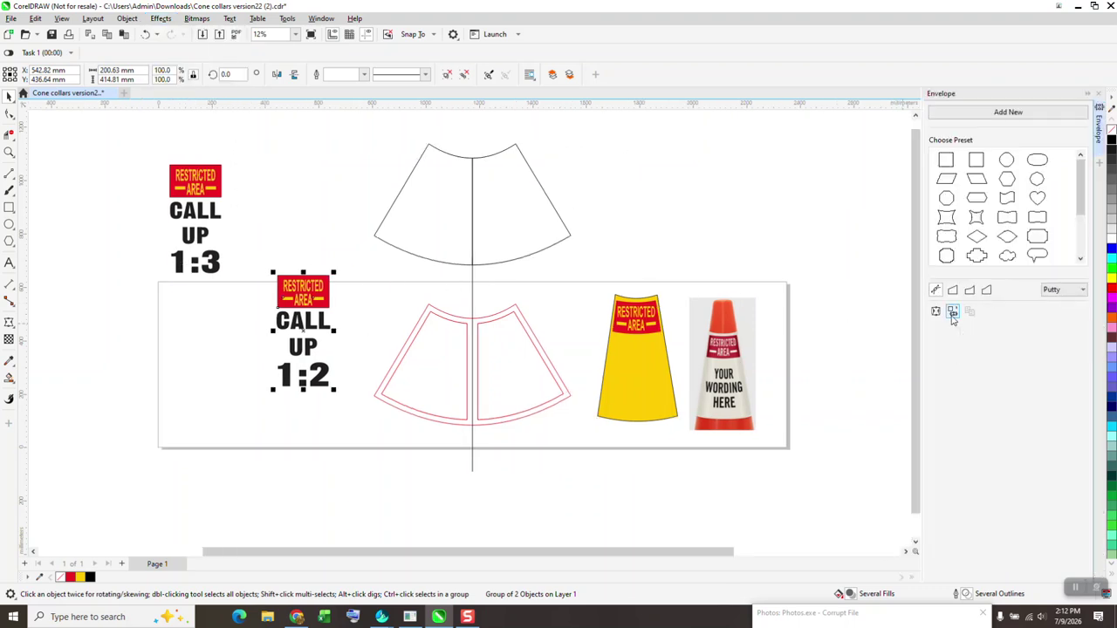
left_click(503, 380)
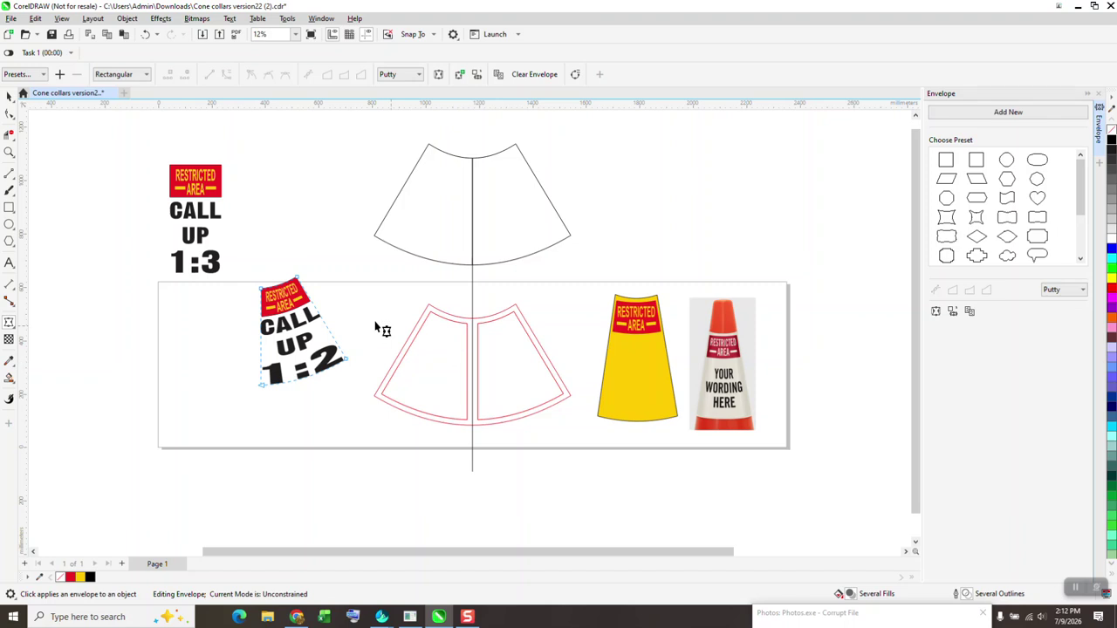
key("space")
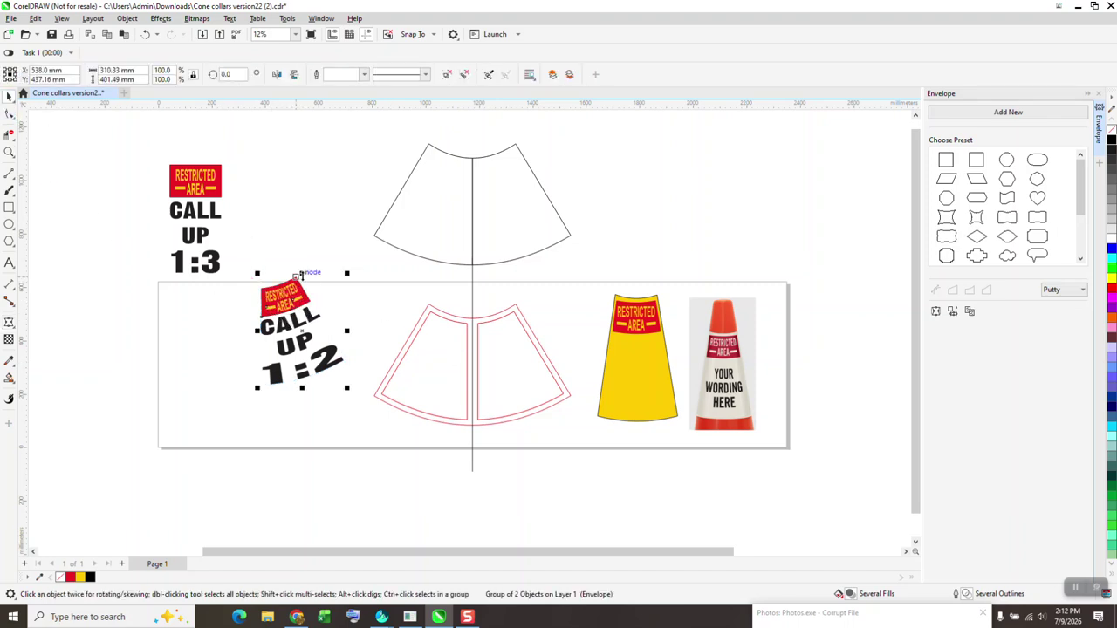
left_click_drag(299, 274, 559, 301)
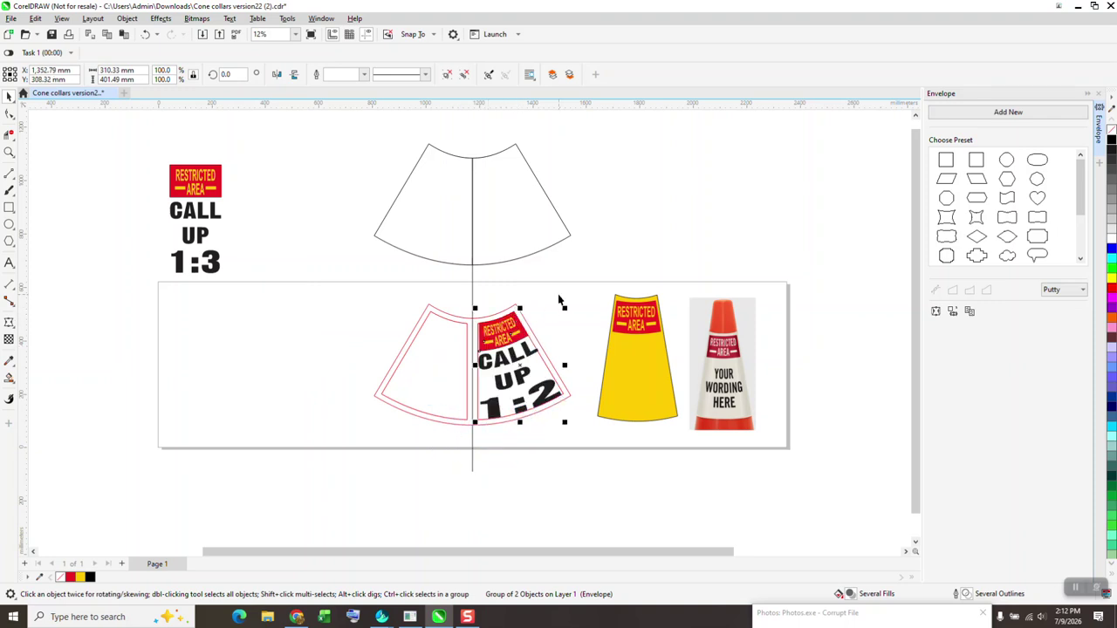
Delete the inner contour curve around the CALL UP 1:2 artwork
left_click(563, 299)
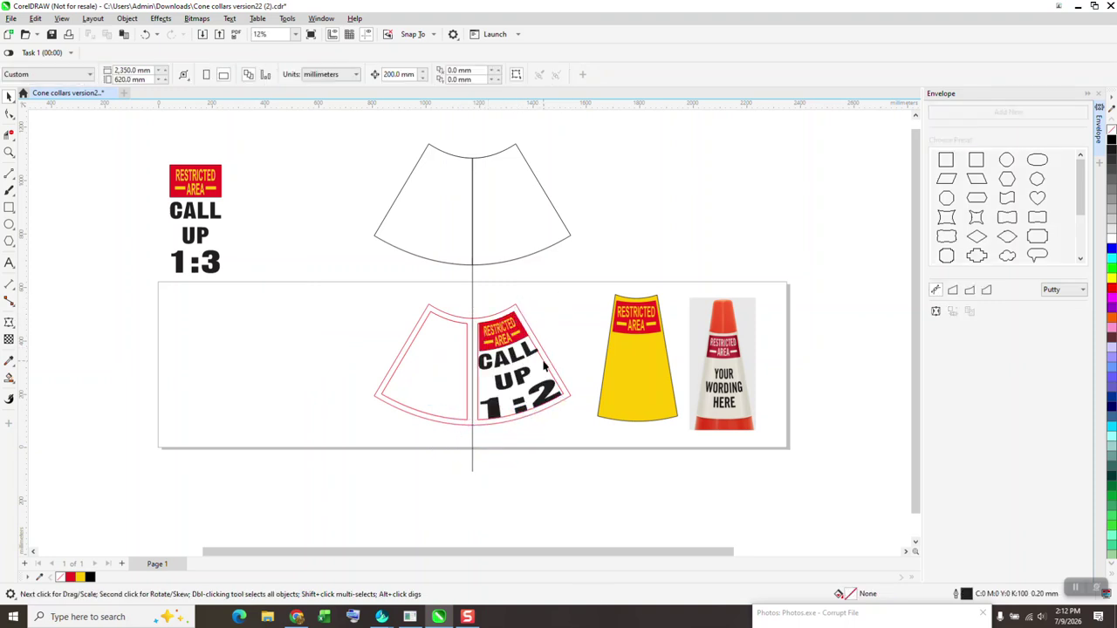
left_click(544, 367)
left_click(548, 365)
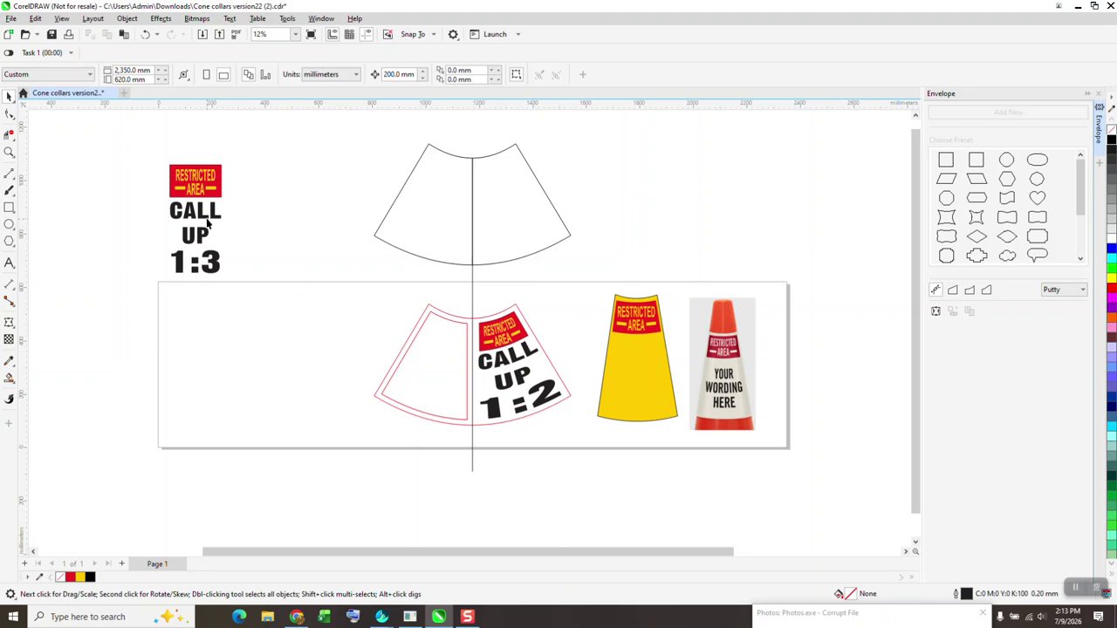
Shape the CALL UP 1:3 group with an envelope created from the left inner contour and move it into the template's left half
left_click_drag(208, 223, 317, 349)
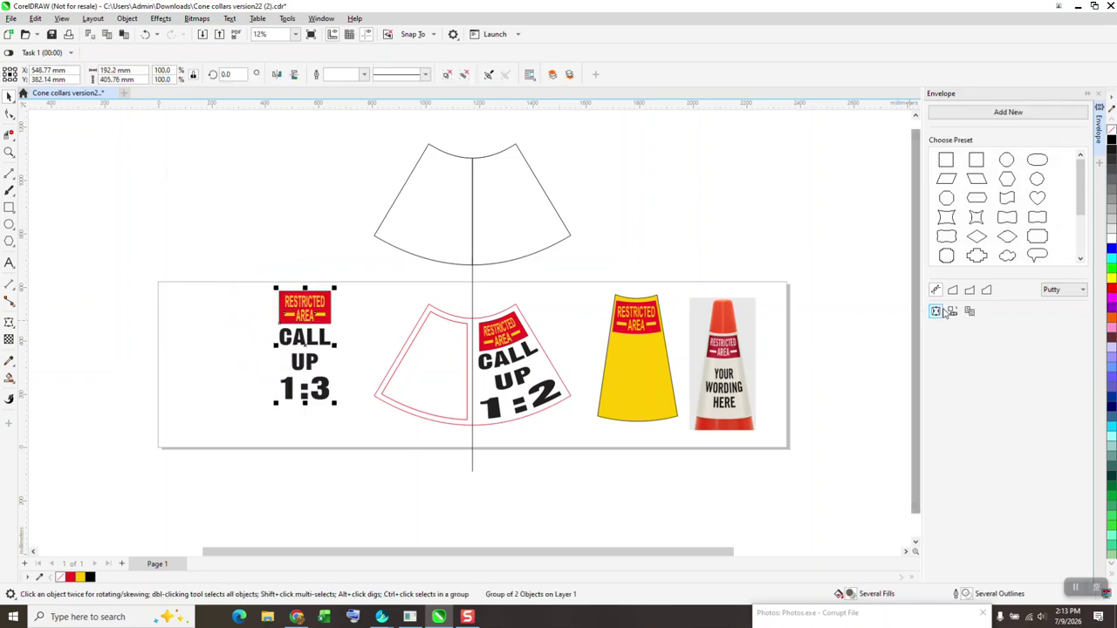
left_click(426, 367)
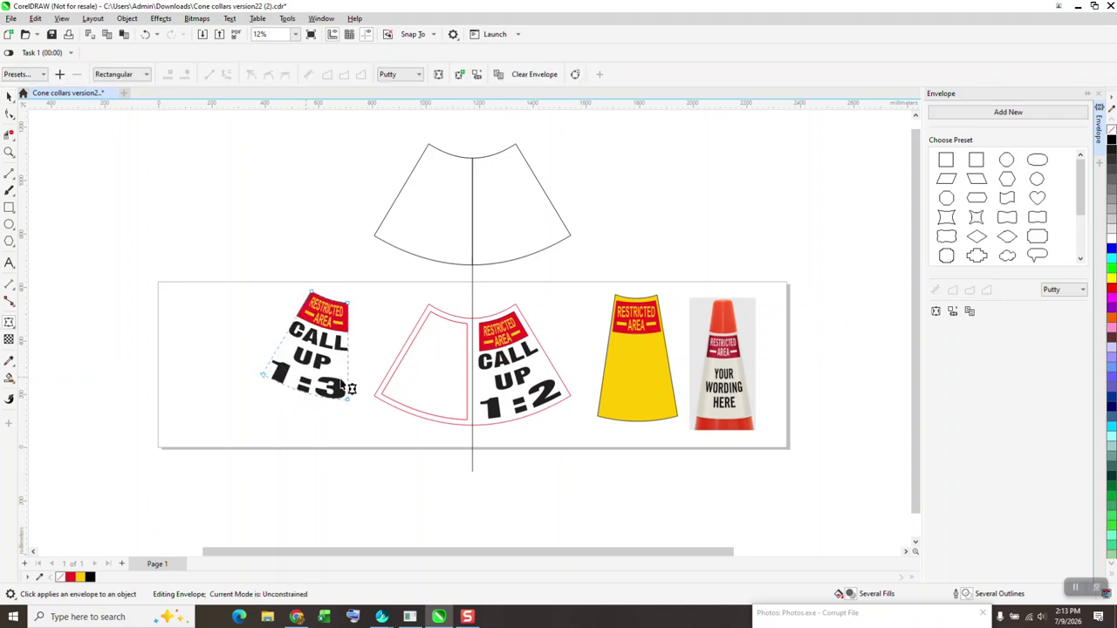
left_click(9, 96)
left_click_drag(347, 306, 468, 327)
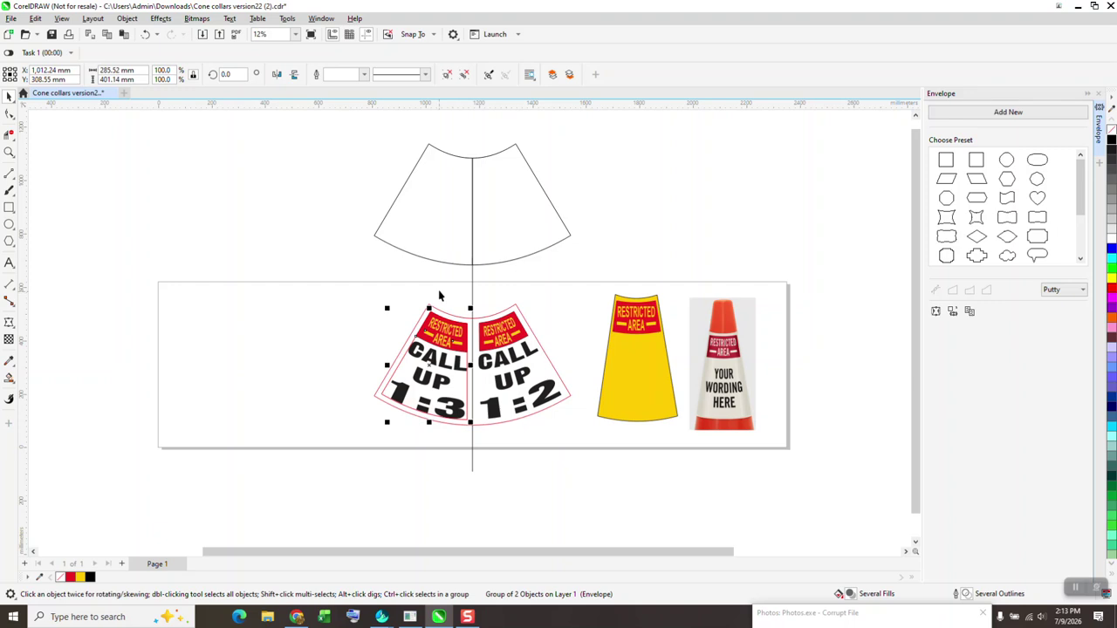
Delete the inner contour curve around the CALL UP 1:3 artwork and the long vertical centre line crossing the red template
key("Escape")
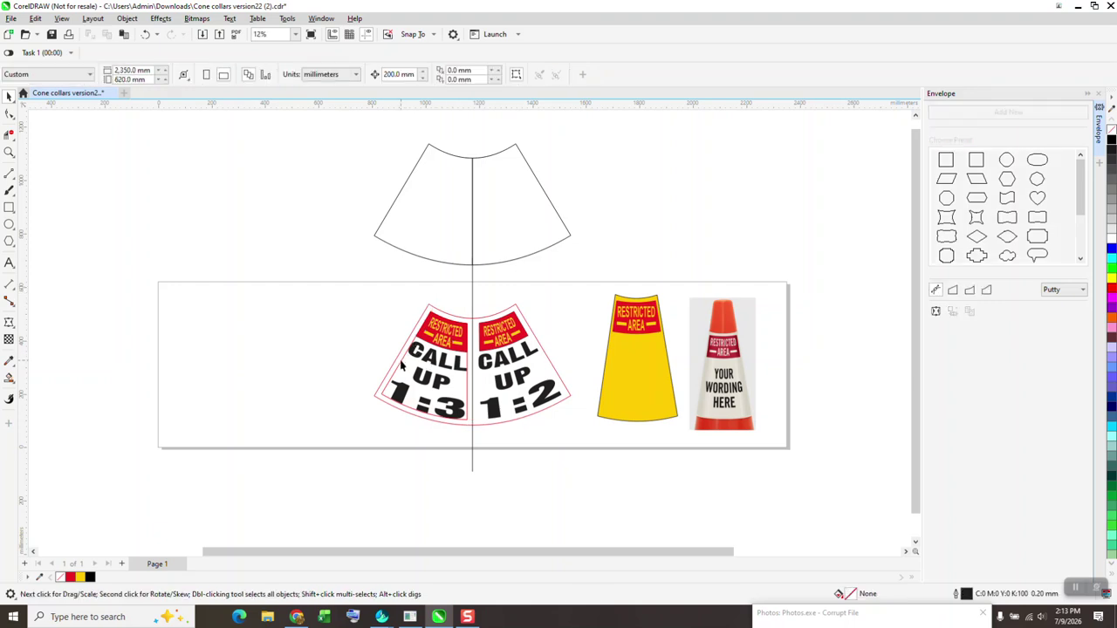
left_click(400, 365)
key("Escape")
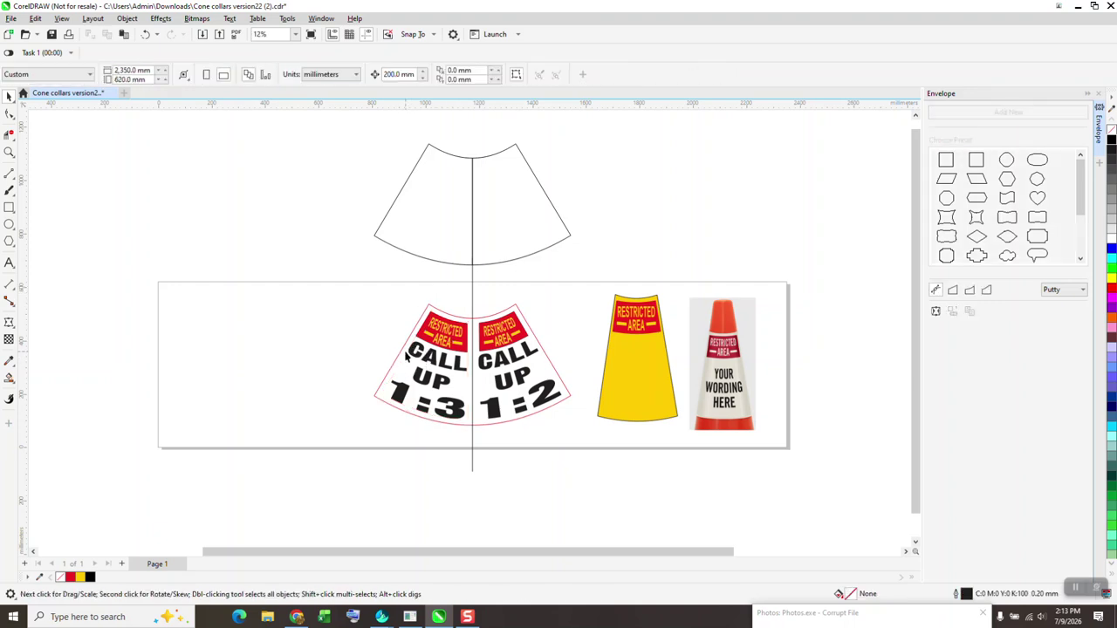
left_click(472, 301)
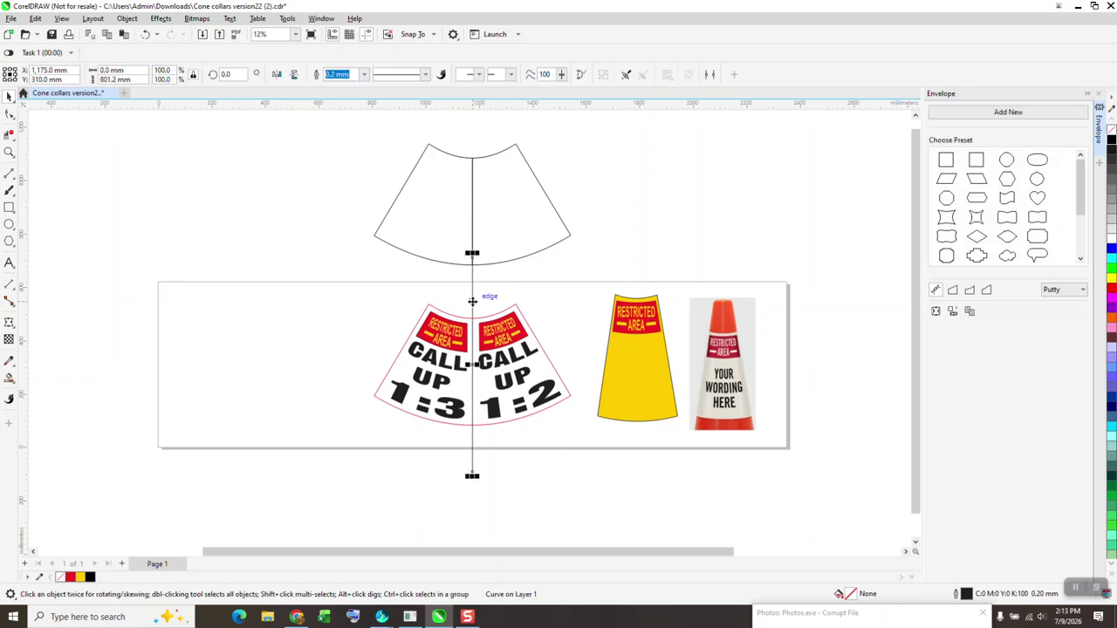
key("Delete")
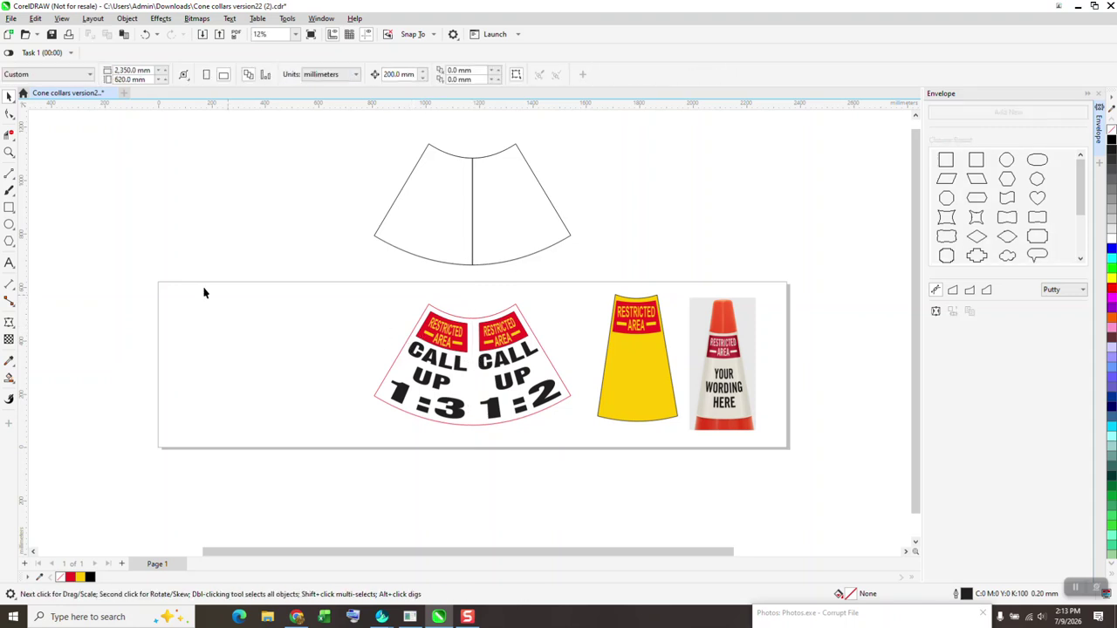
Examine the fit of the CALL UP 1:3 and CALL UP 1:2 designs inside the red-outlined template up close
left_click(9, 155)
left_click_drag(303, 276, 585, 444)
right_click(528, 425)
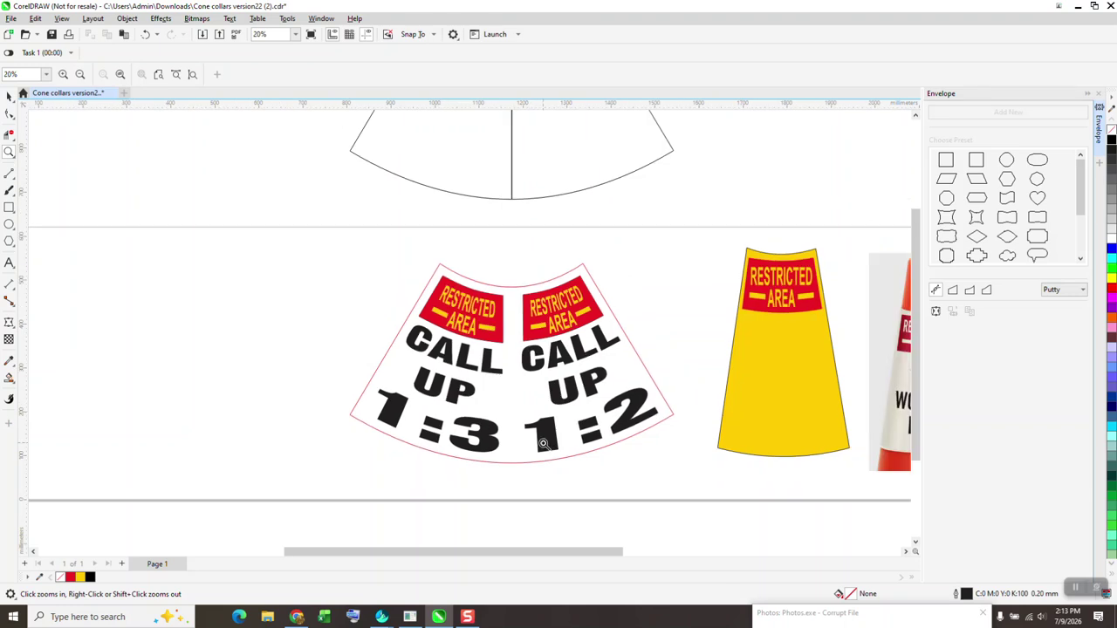
right_click(423, 409)
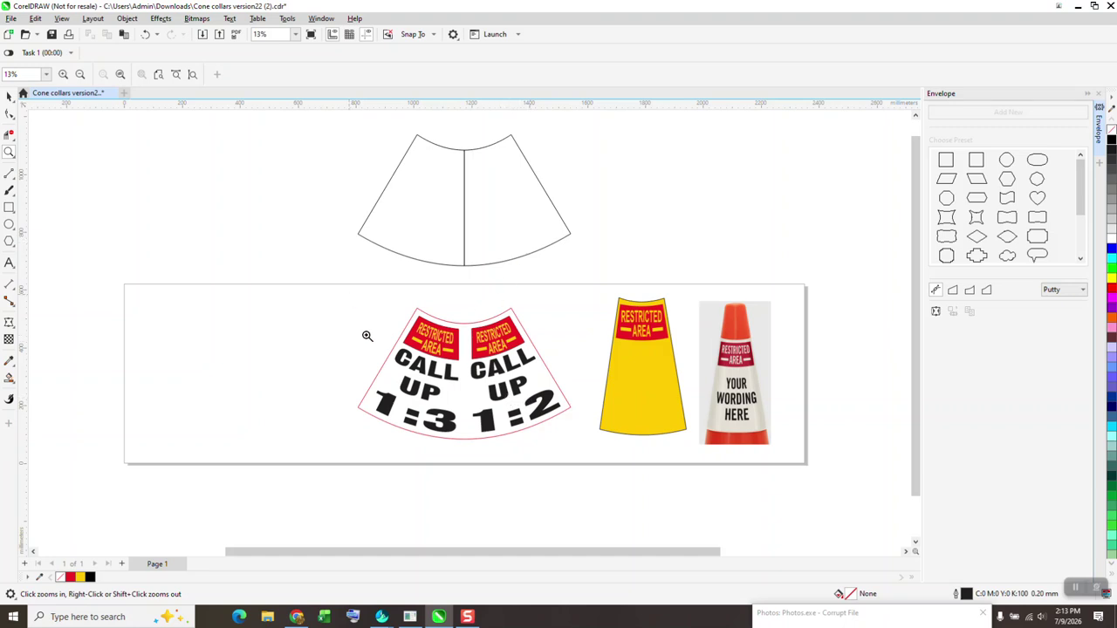
left_click_drag(588, 450, 346, 295)
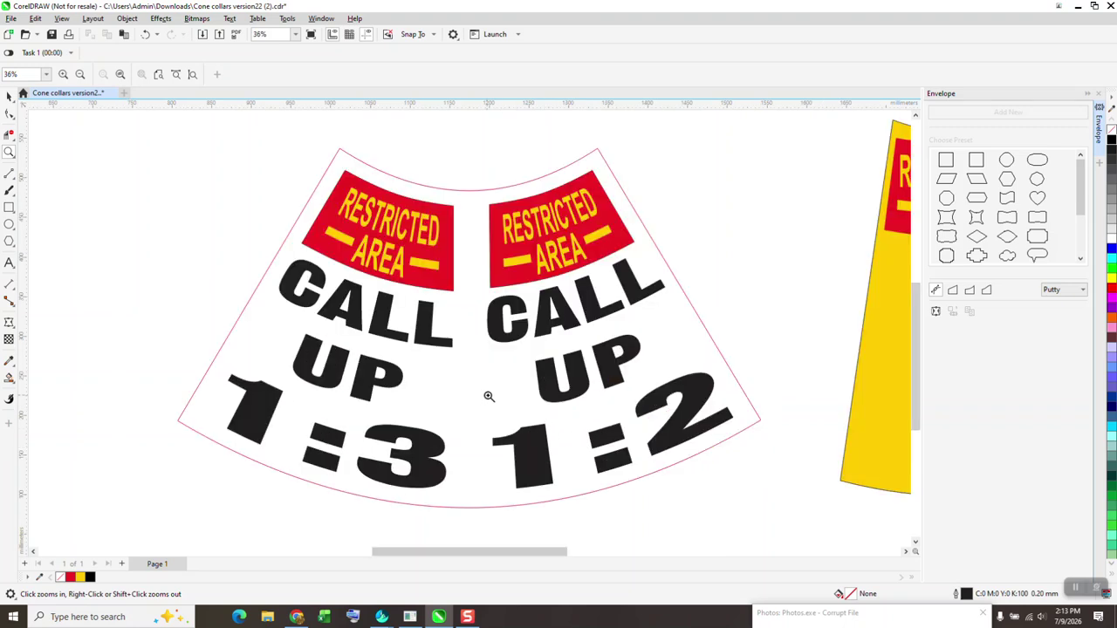